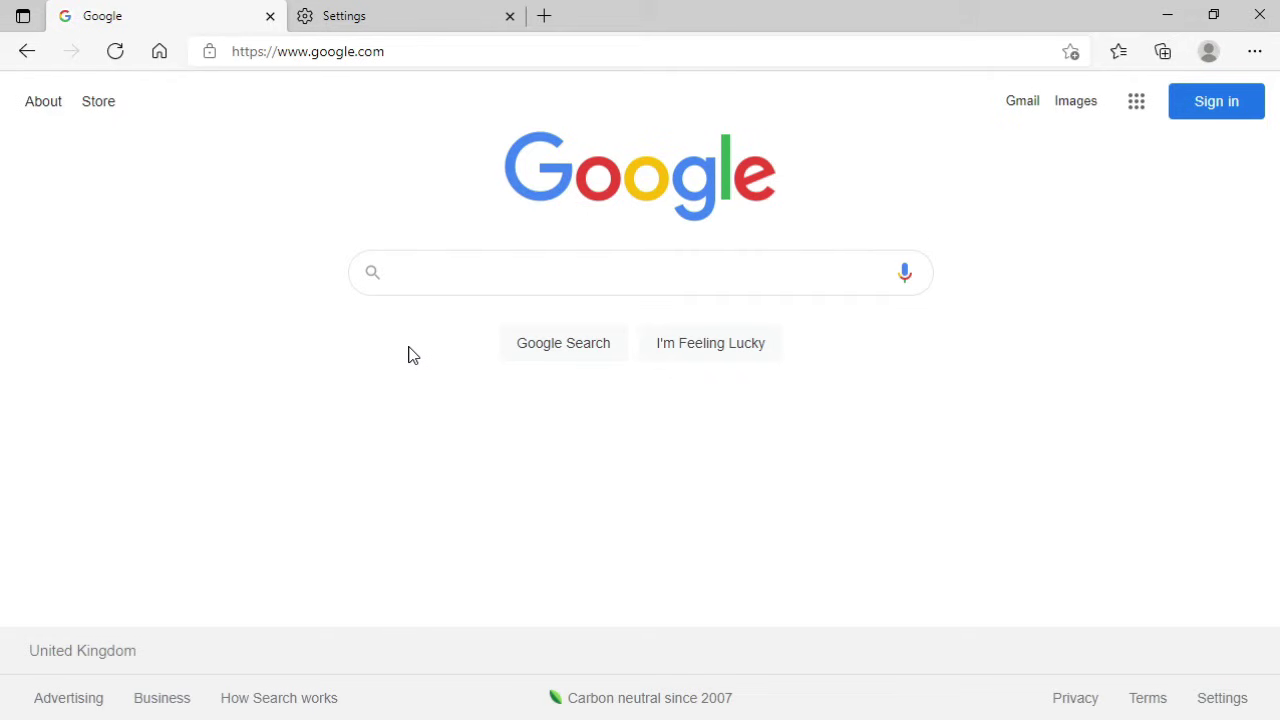
Step: Search Google for 'windows server' and pick the 'windows server 2022 evaluation' suggestion
{"action": "left_click", "coordinate": [447, 281]}
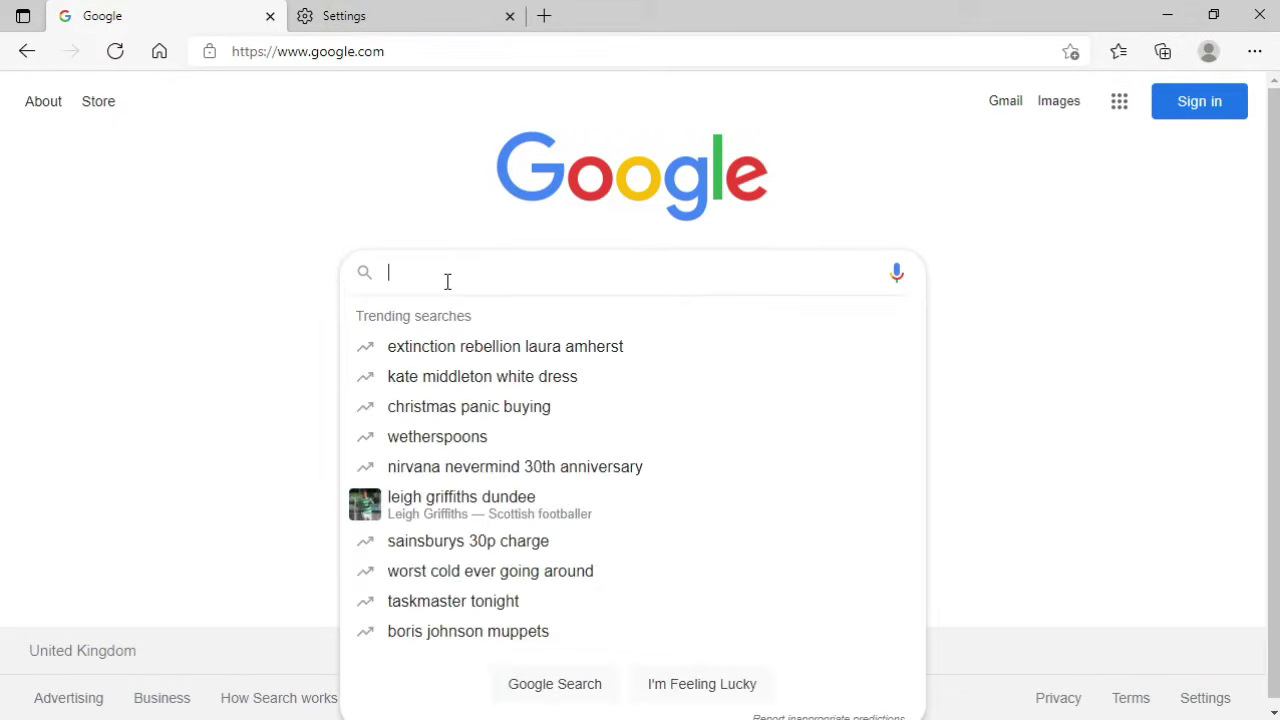
{"action": "type", "text": "windows "}
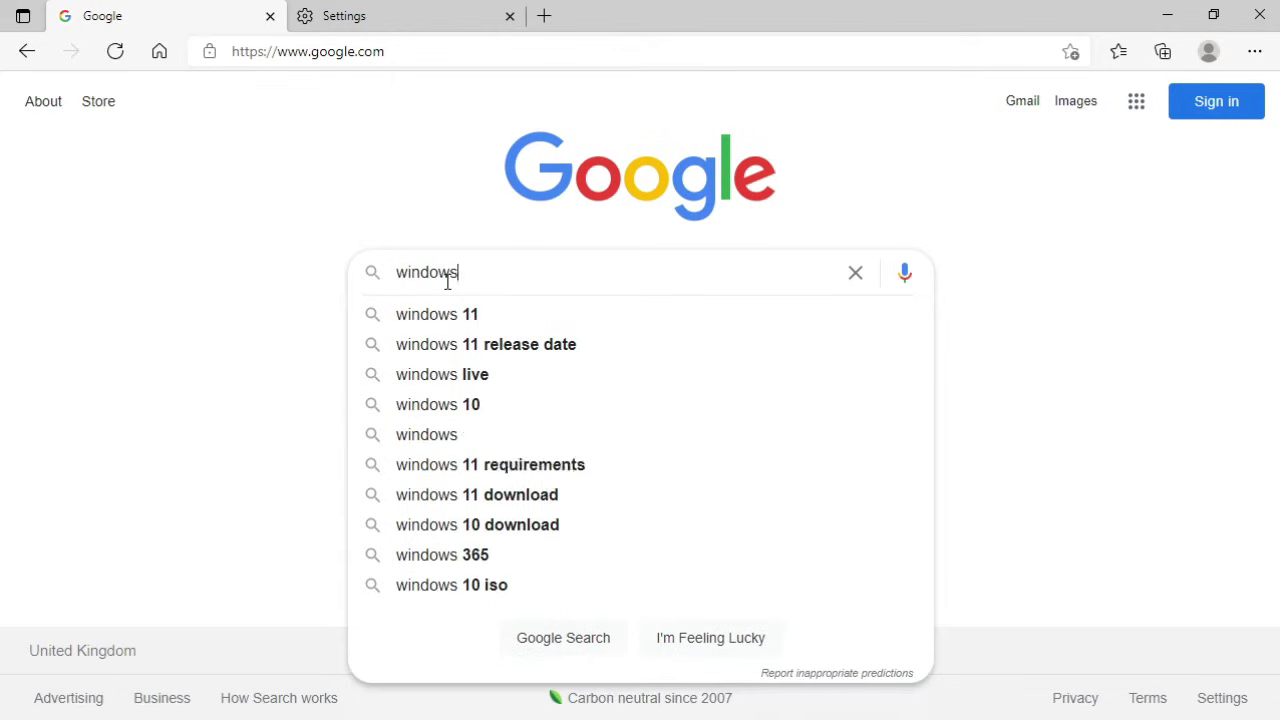
{"action": "type", "text": "server"}
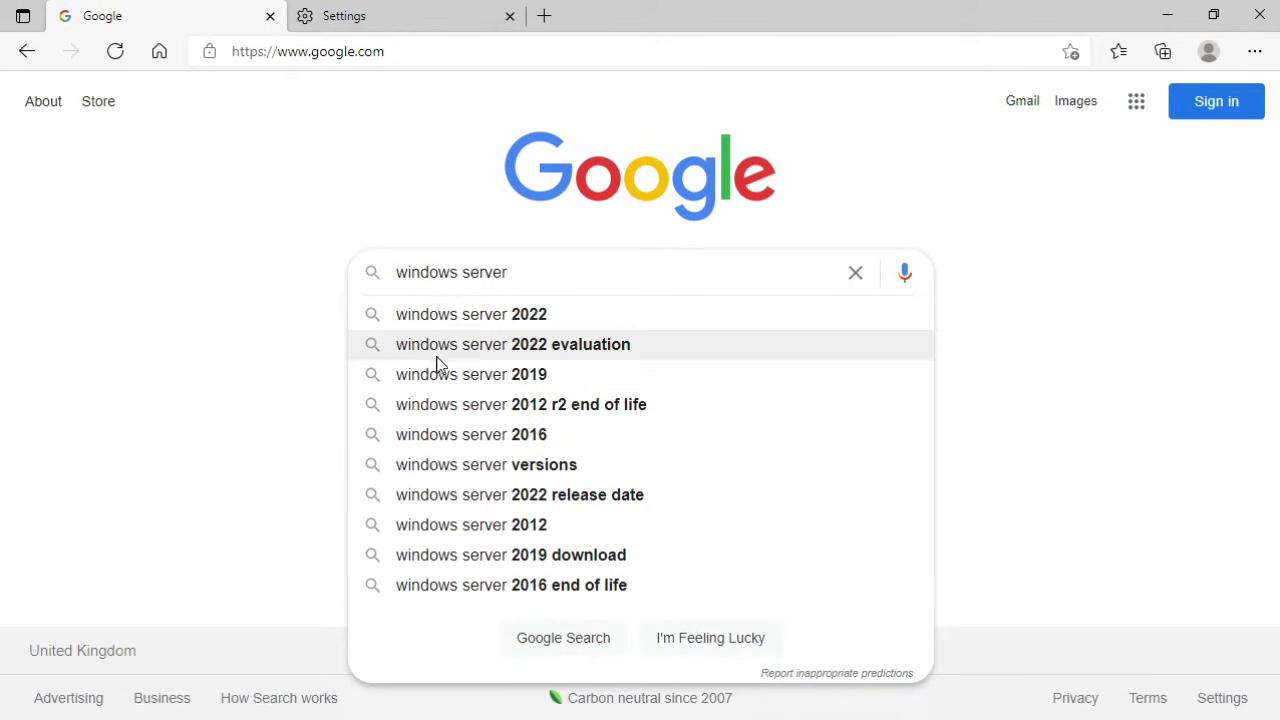
{"action": "left_click", "coordinate": [476, 350]}
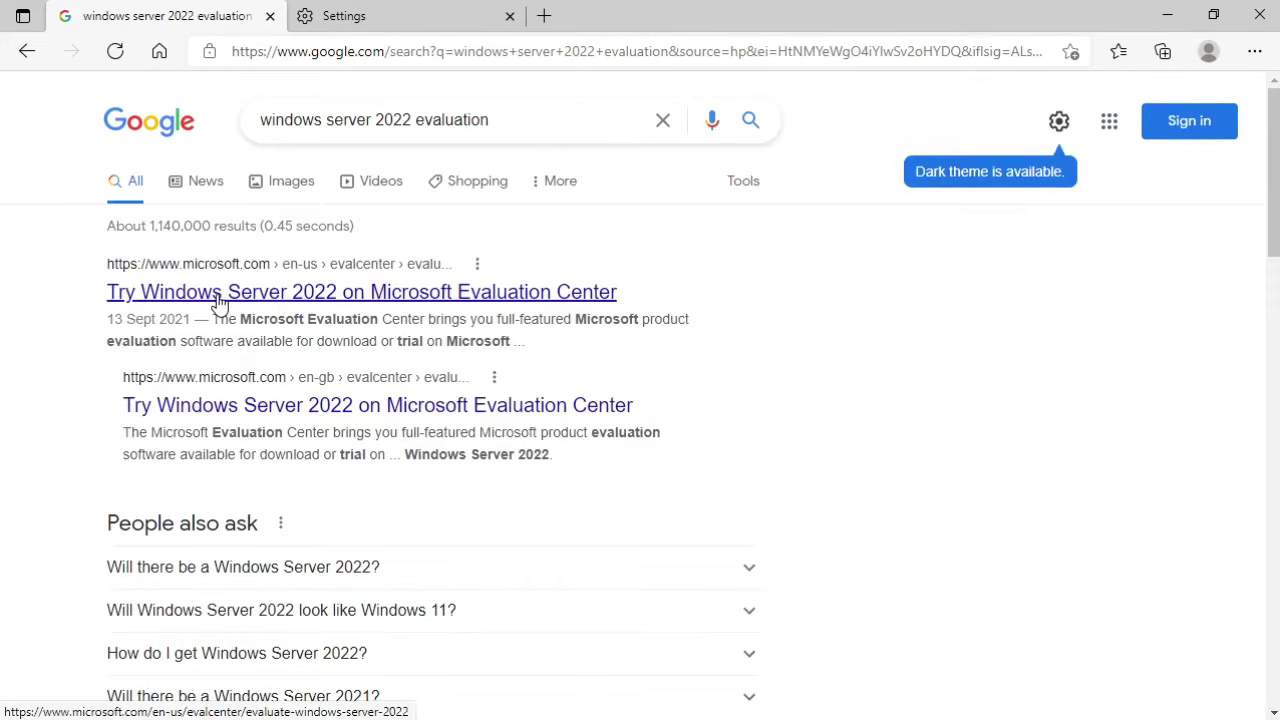
Step: On the Windows Server 2022 Evaluation Center page, select 'Download the ISO' and continue to the registration form
{"action": "left_click", "coordinate": [220, 300]}
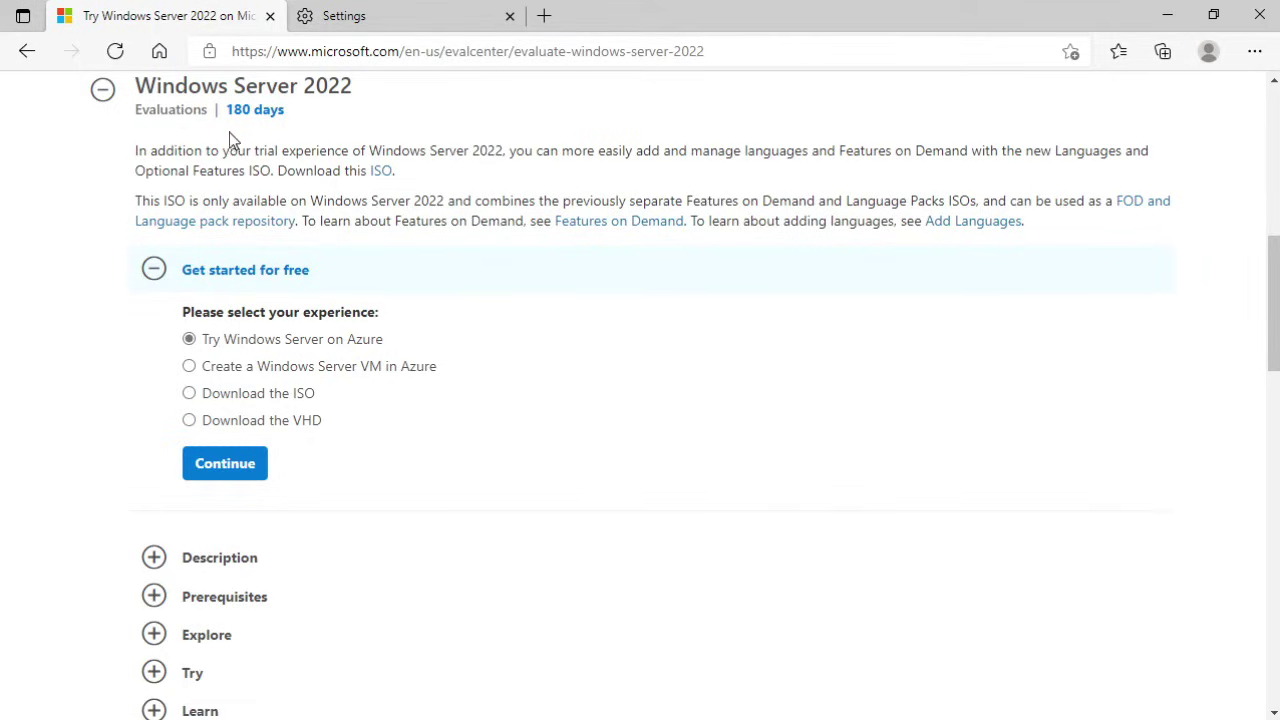
{"action": "left_click", "coordinate": [190, 394]}
{"action": "scroll", "coordinate": [106, 428], "scroll_direction": "down", "scroll_amount": 2}
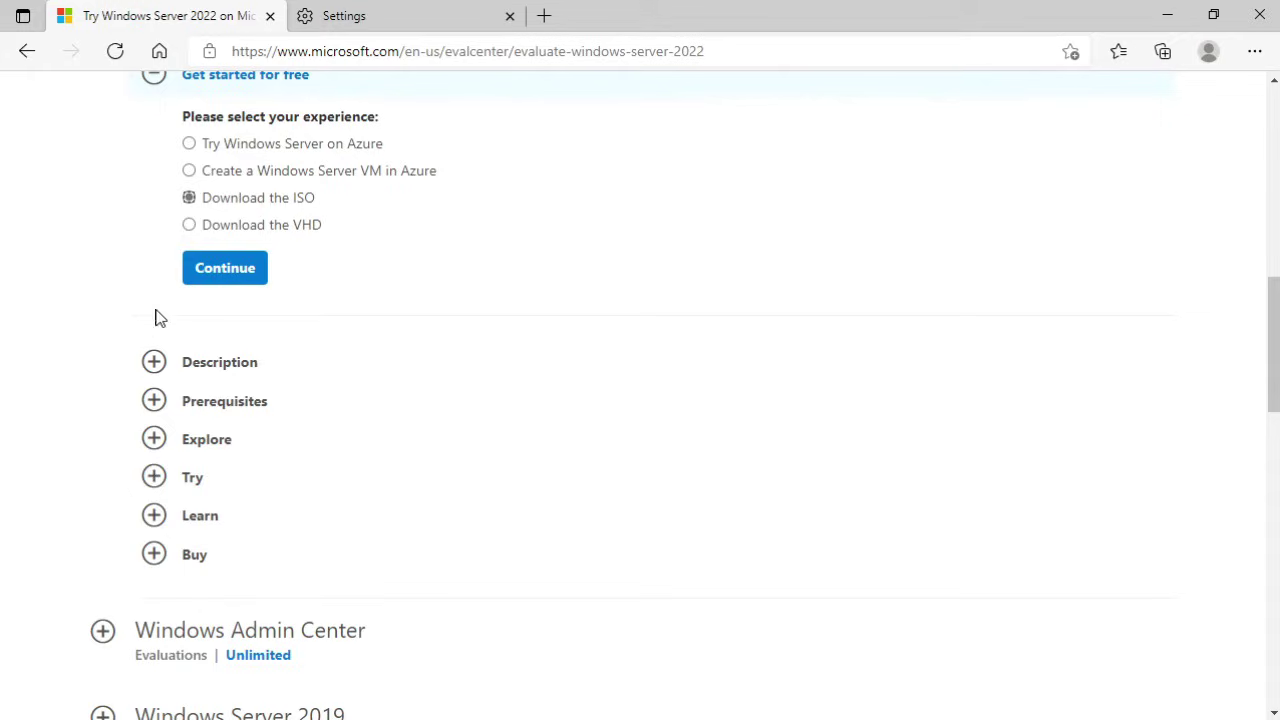
{"action": "left_click", "coordinate": [220, 281]}
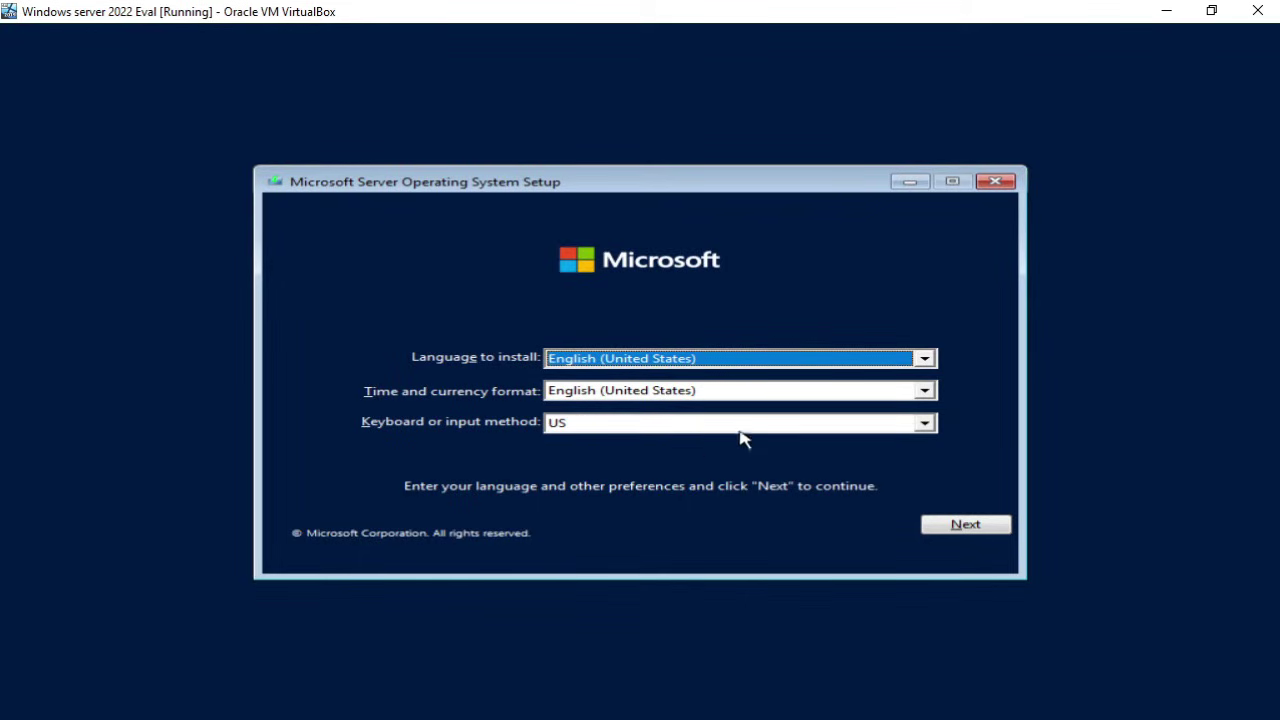
Step: Choose English (United Kingdom) as the time and currency format, then begin the installation with Install now
{"action": "left_click", "coordinate": [925, 392]}
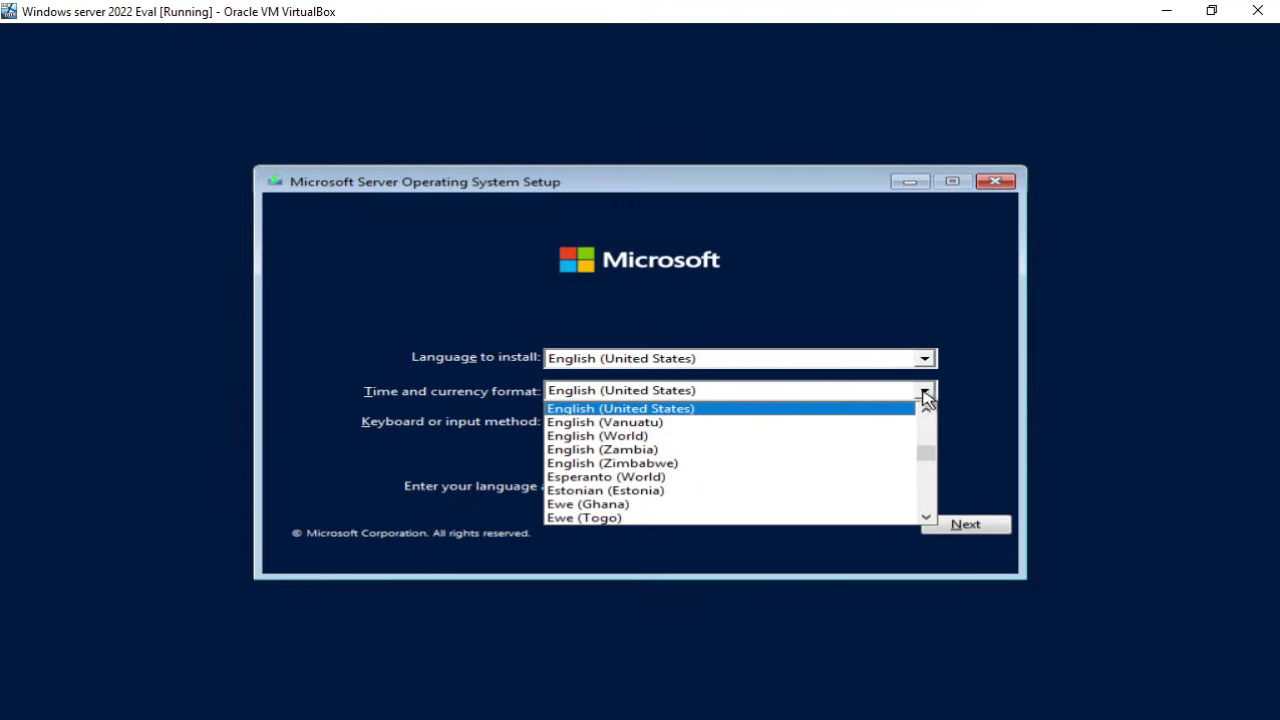
{"action": "left_click", "coordinate": [926, 410]}
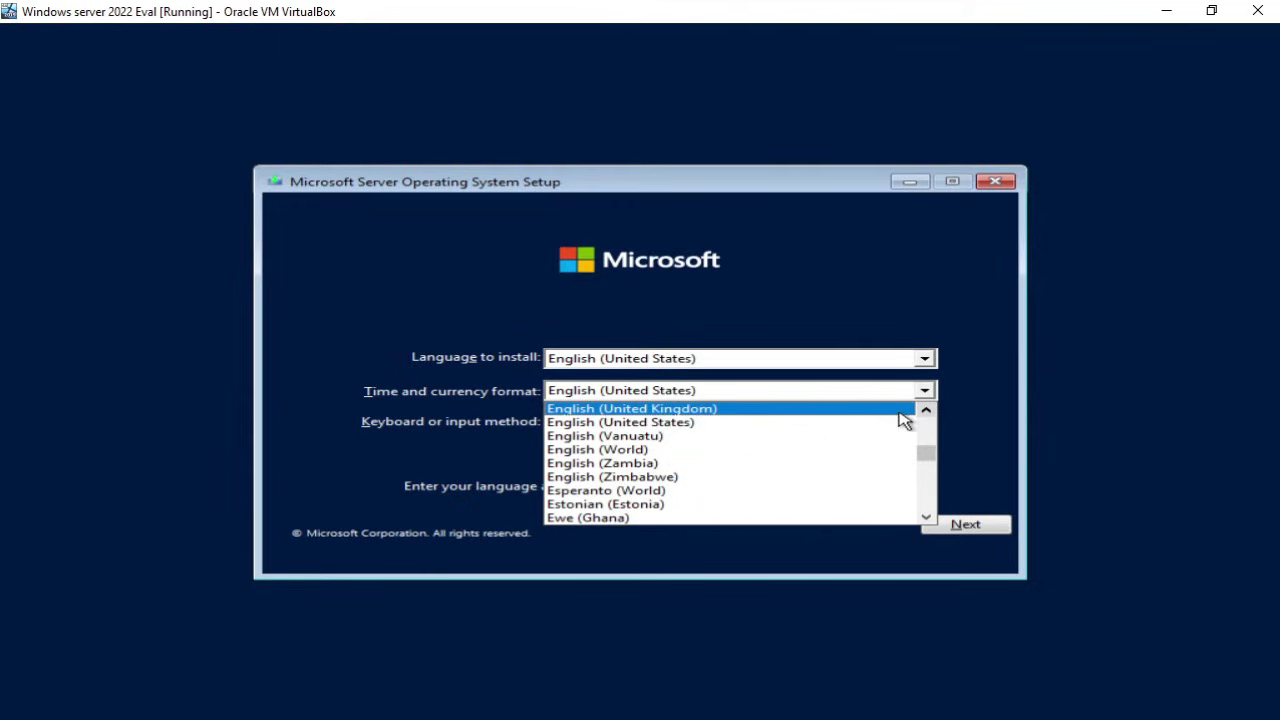
{"action": "left_click", "coordinate": [899, 411]}
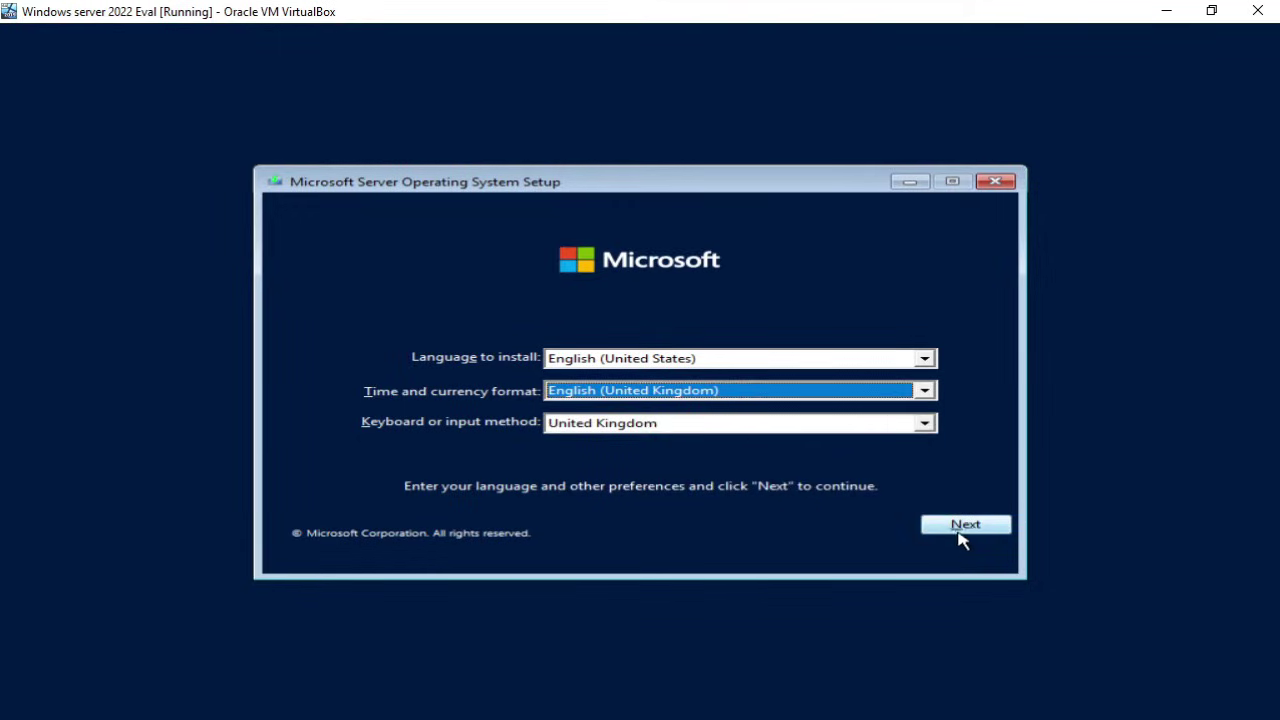
{"action": "left_click", "coordinate": [962, 530]}
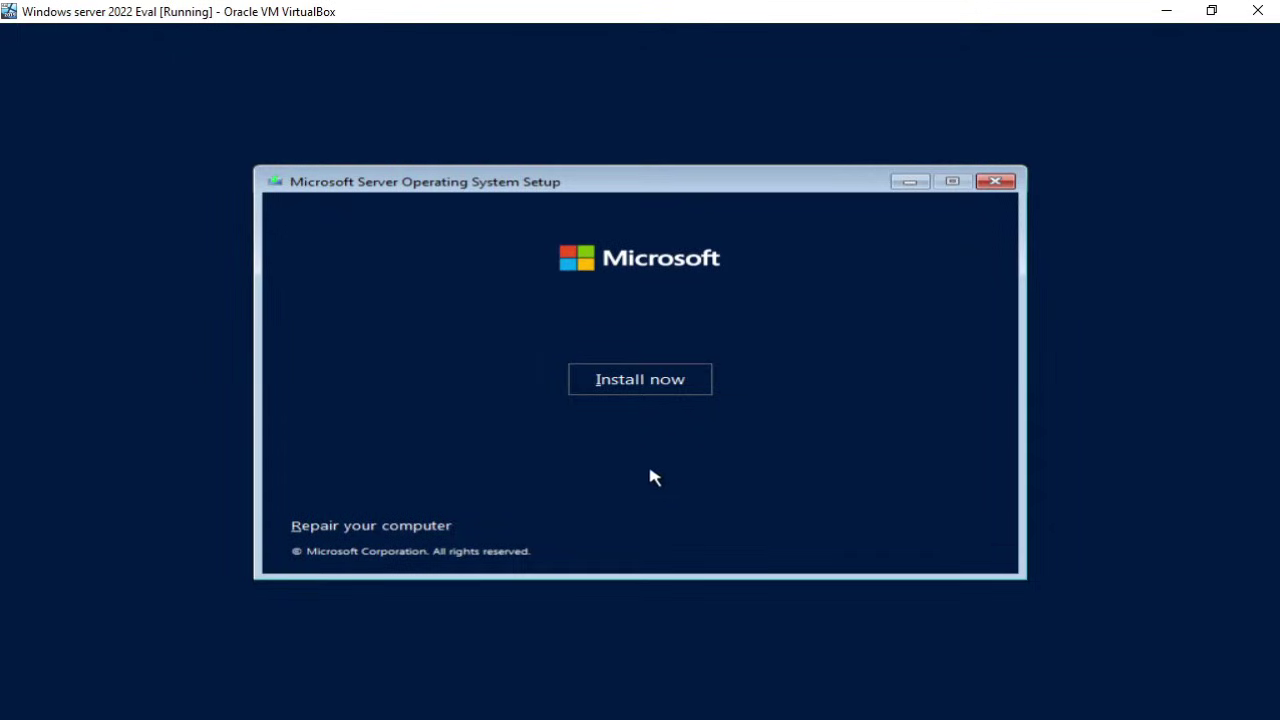
{"action": "left_click", "coordinate": [645, 390]}
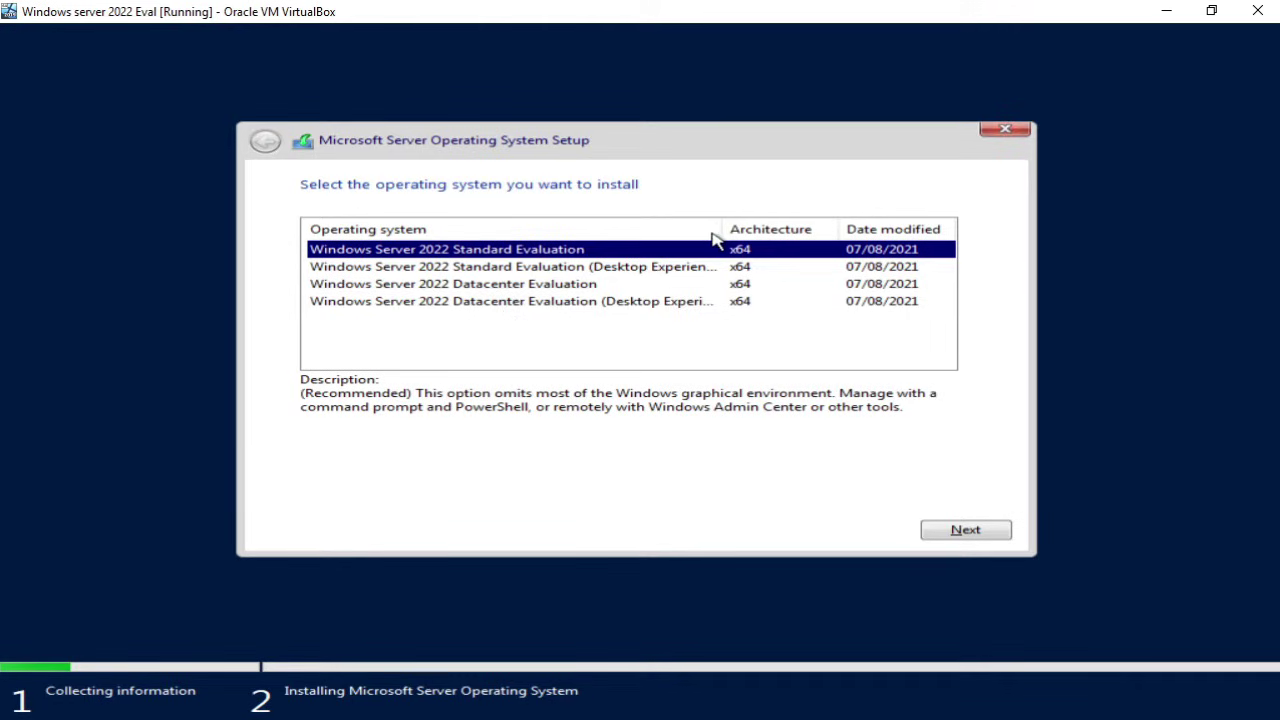
Step: Drag the Operating system column divider right to reveal full Windows Server 2022 edition names
{"action": "left_click_drag", "start_coordinate": [717, 231], "coordinate": [740, 229]}
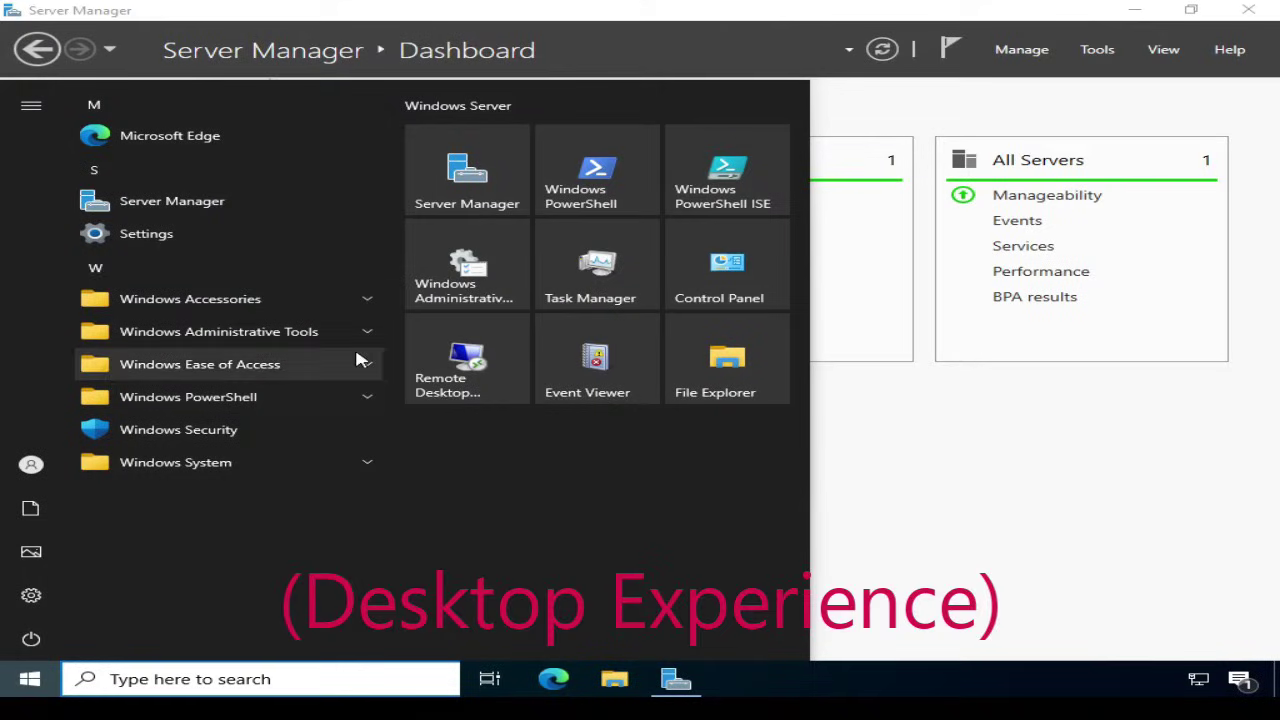
{"action": "left_click", "coordinate": [366, 331]}
{"action": "left_click", "coordinate": [1097, 52]}
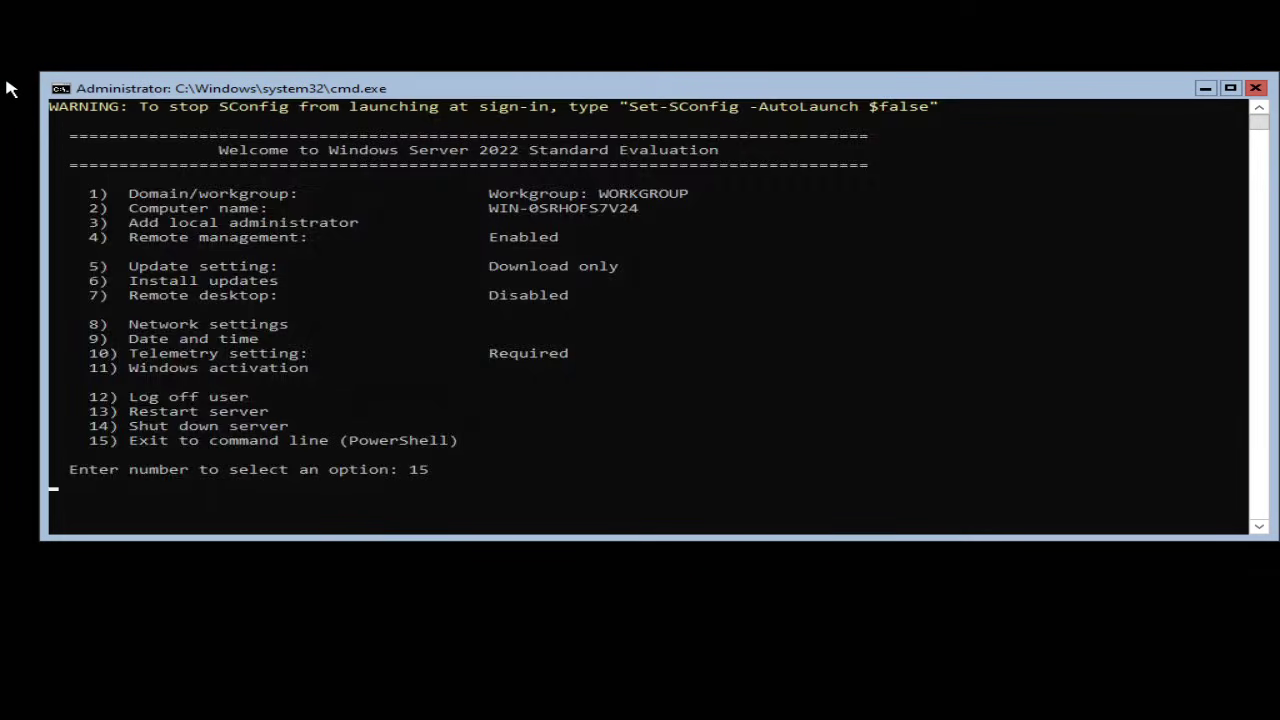
{"action": "key", "text": "Return"}
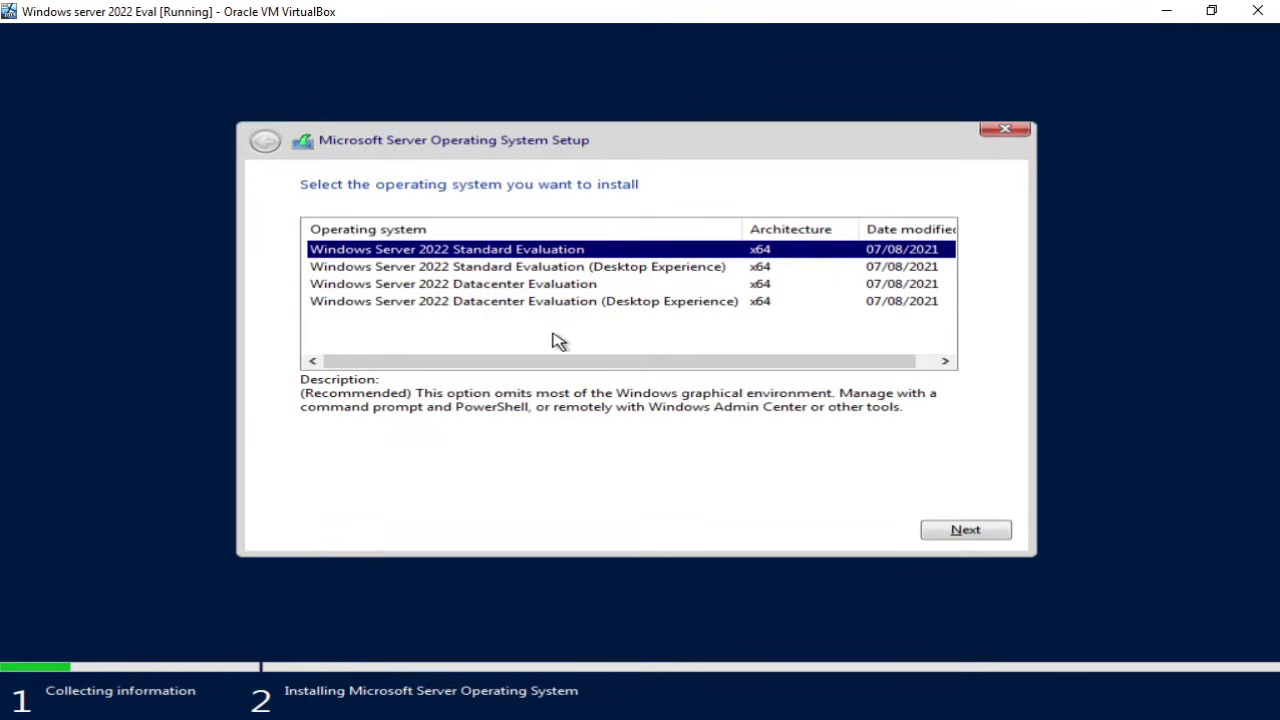
Step: Select Standard Evaluation (Desktop Experience), then accept the license terms and continue
{"action": "left_click", "coordinate": [383, 268]}
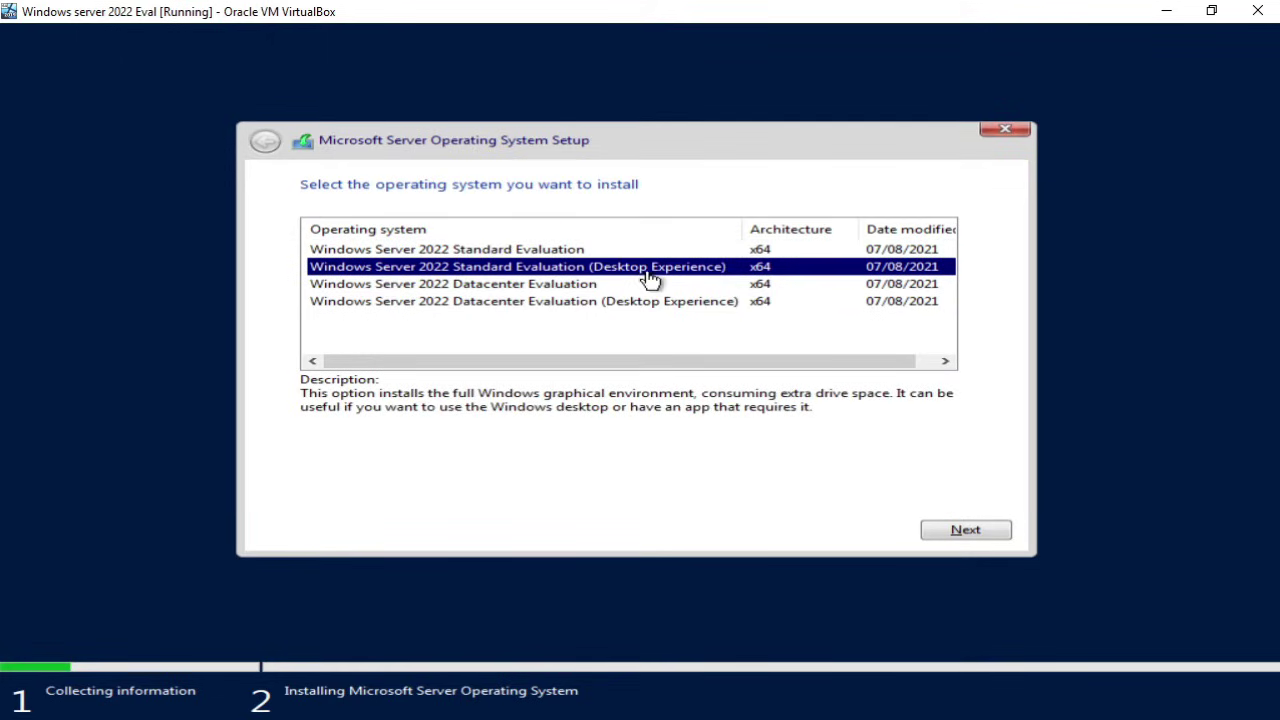
{"action": "left_click", "coordinate": [966, 532]}
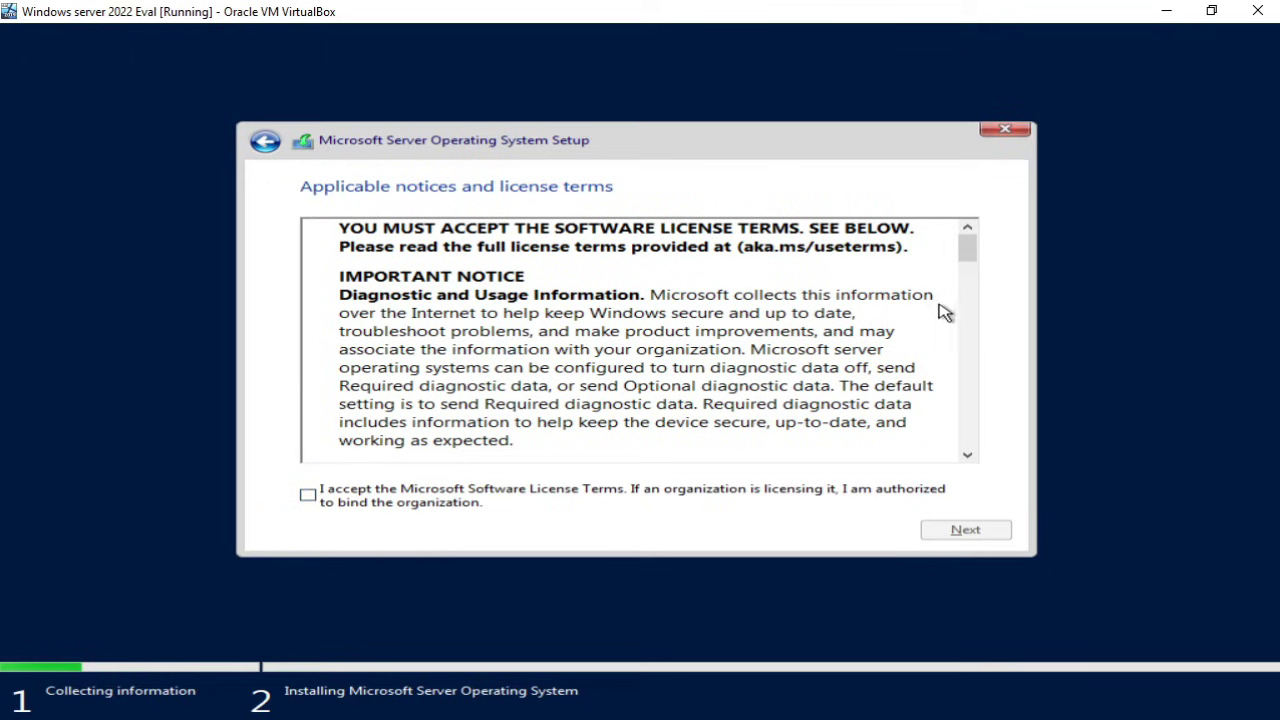
{"action": "mouse_move", "coordinate": [966, 249]}
{"action": "left_mouse_down"}
{"action": "mouse_move", "coordinate": [993, 447]}
{"action": "mouse_move", "coordinate": [991, 249]}
{"action": "left_mouse_up"}
{"action": "left_click", "coordinate": [312, 505]}
{"action": "left_click", "coordinate": [953, 535]}
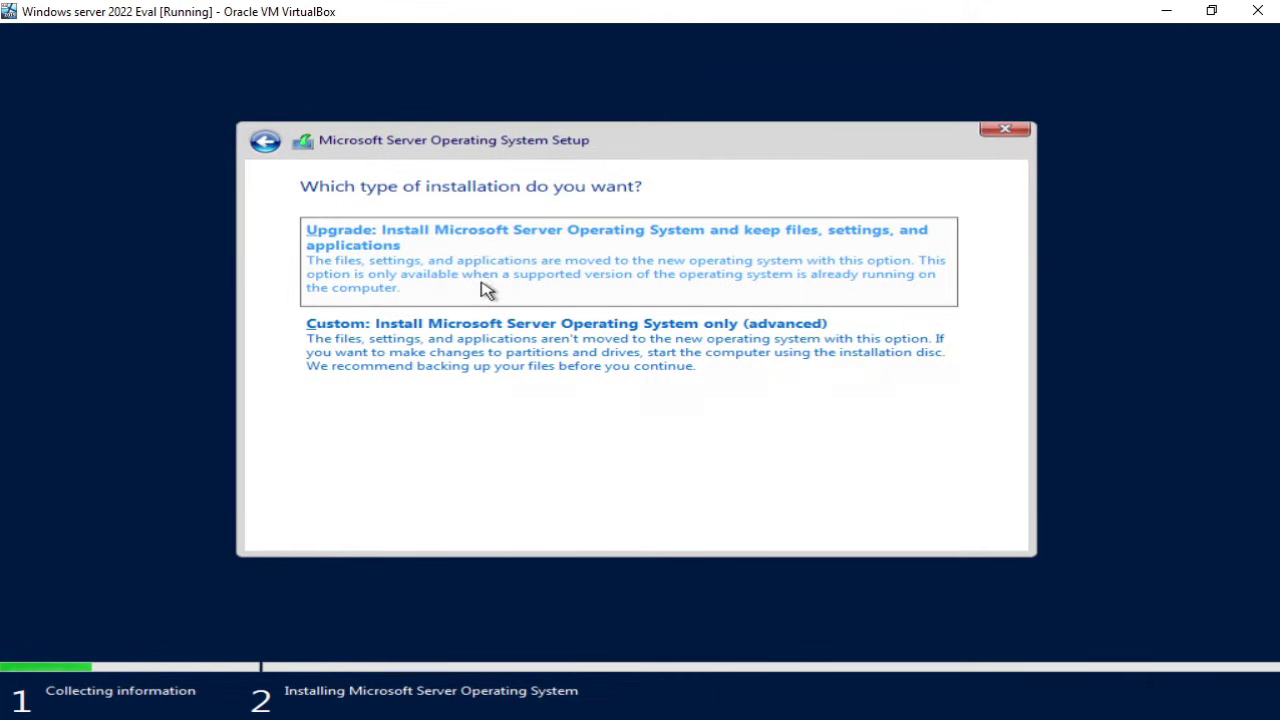
Step: Choose 'Custom: Install Microsoft Server Operating System only (advanced)'
{"action": "left_click", "coordinate": [505, 360]}
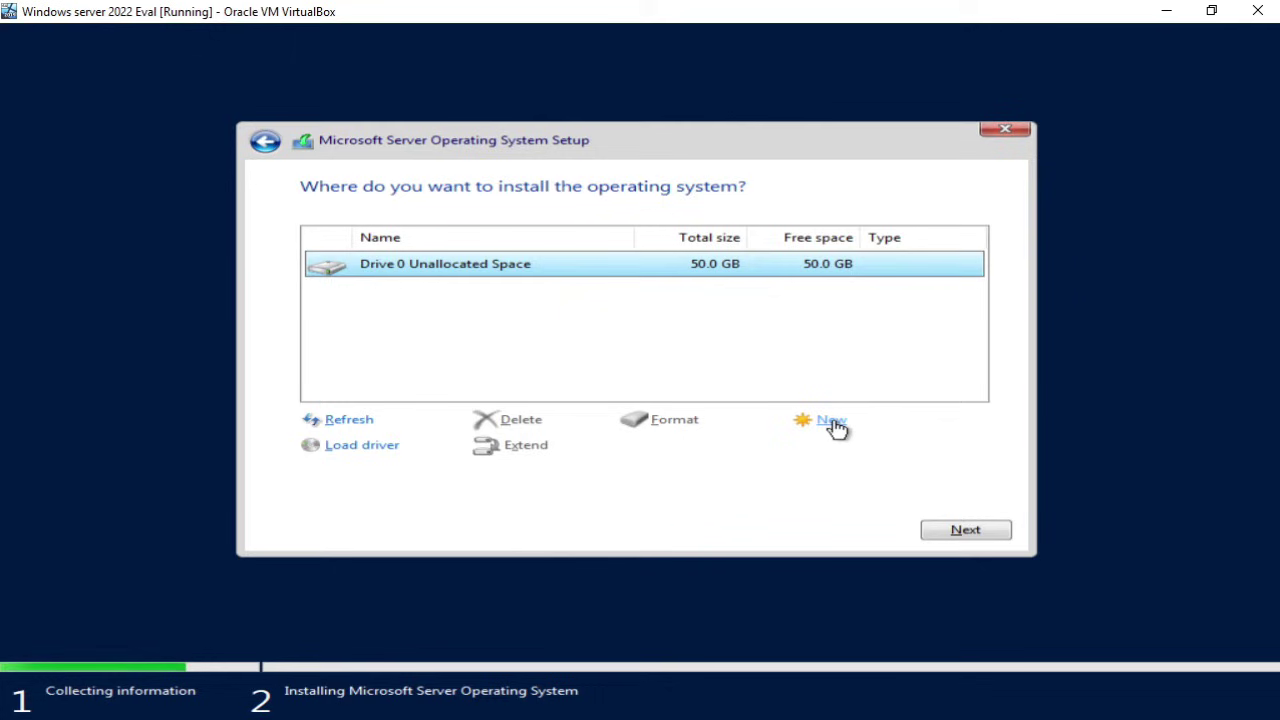
Step: Create a 49000 MB partition on Drive 0, accept the extra system partitions, and install onto Partition 2
{"action": "left_click", "coordinate": [833, 422]}
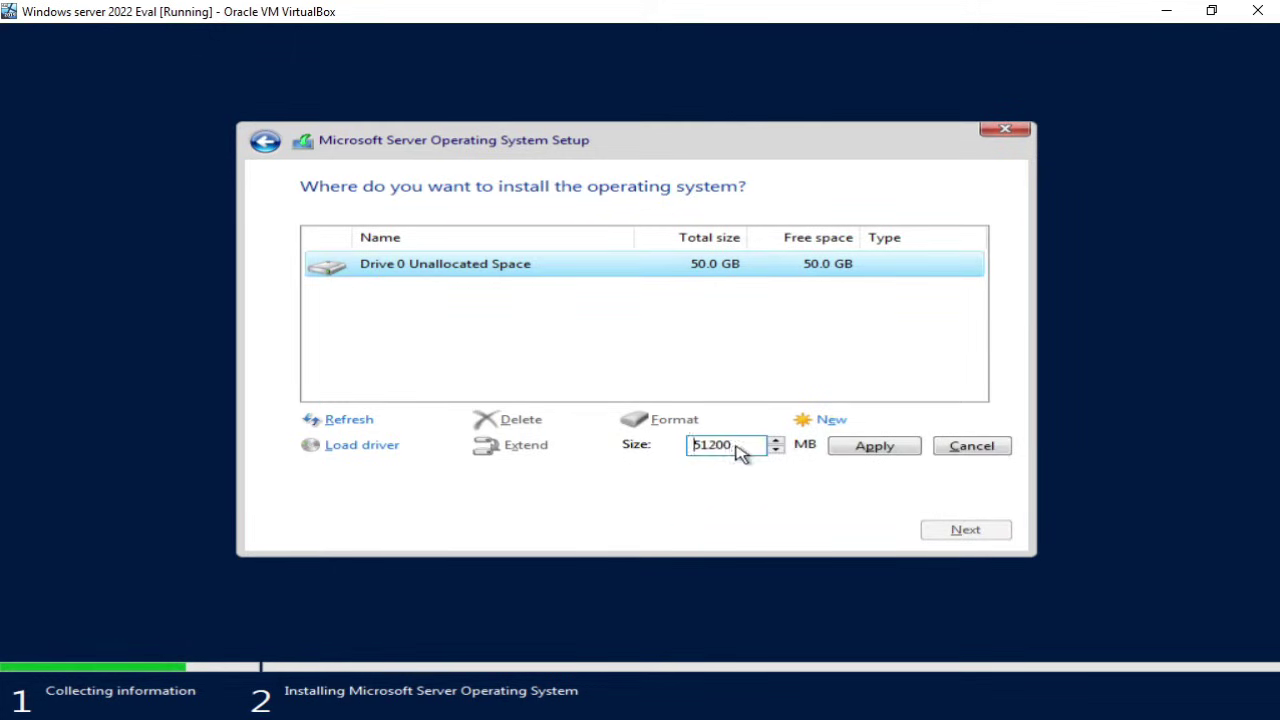
{"action": "key", "text": "BackSpace"}
{"action": "key", "text": "BackSpace"}
{"action": "key", "text": "BackSpace"}
{"action": "key", "text": "BackSpace"}
{"action": "key", "text": "BackSpace"}
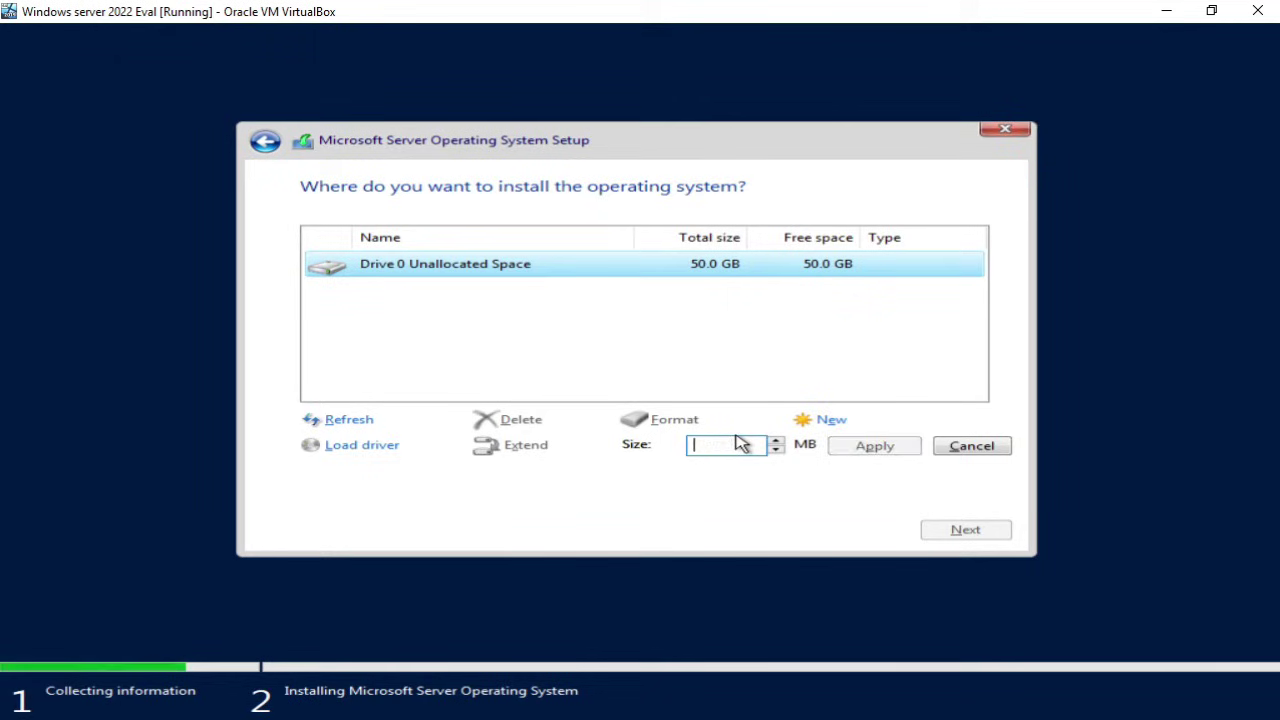
{"action": "type", "text": "49"}
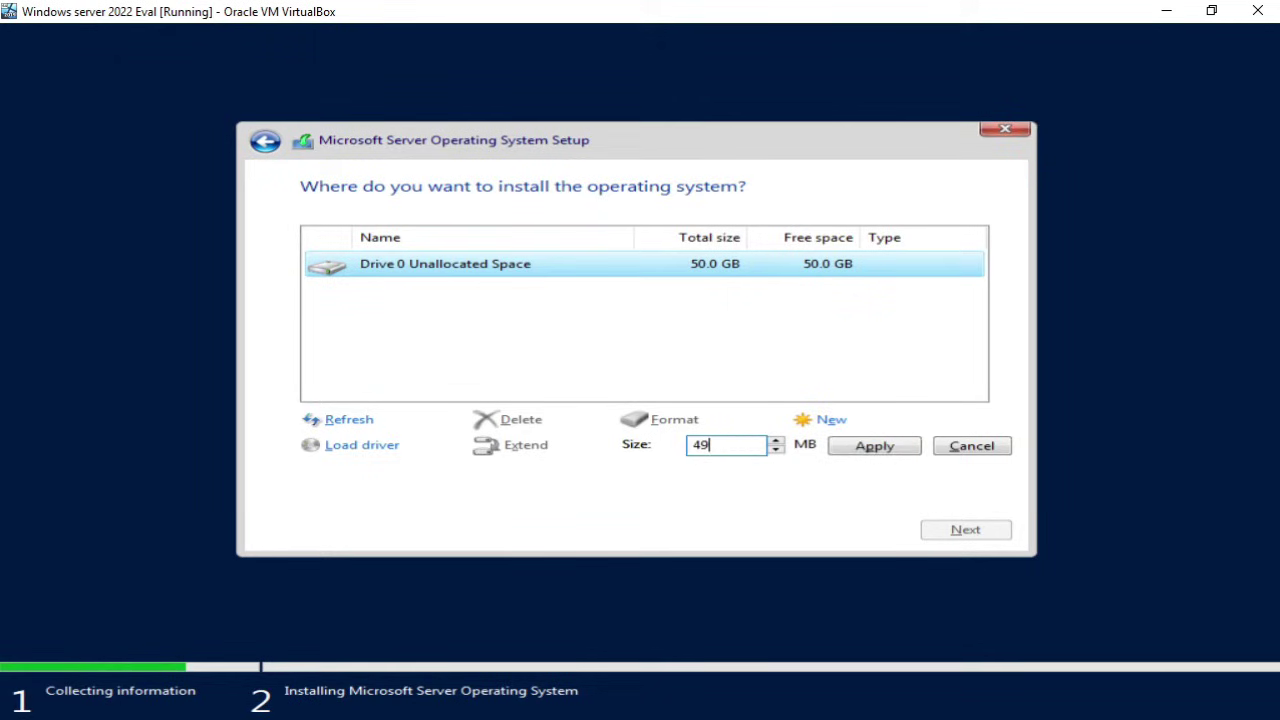
{"action": "type", "text": "000"}
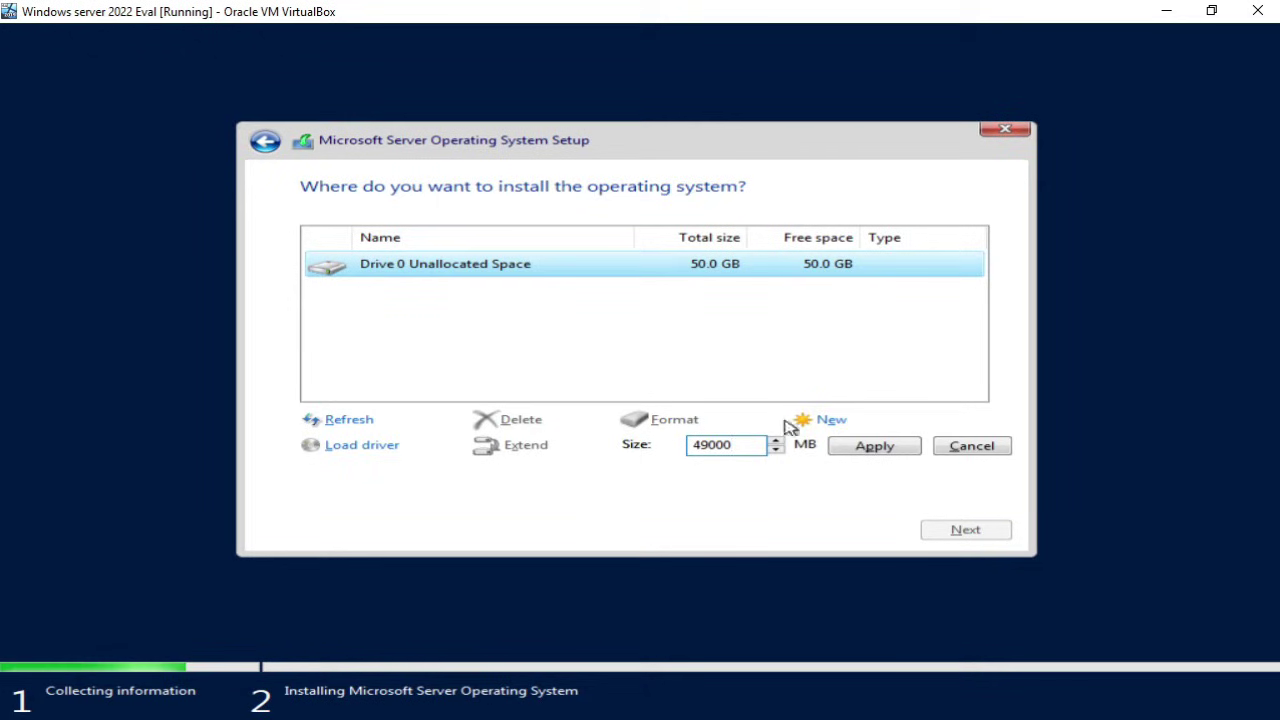
{"action": "left_click", "coordinate": [865, 457]}
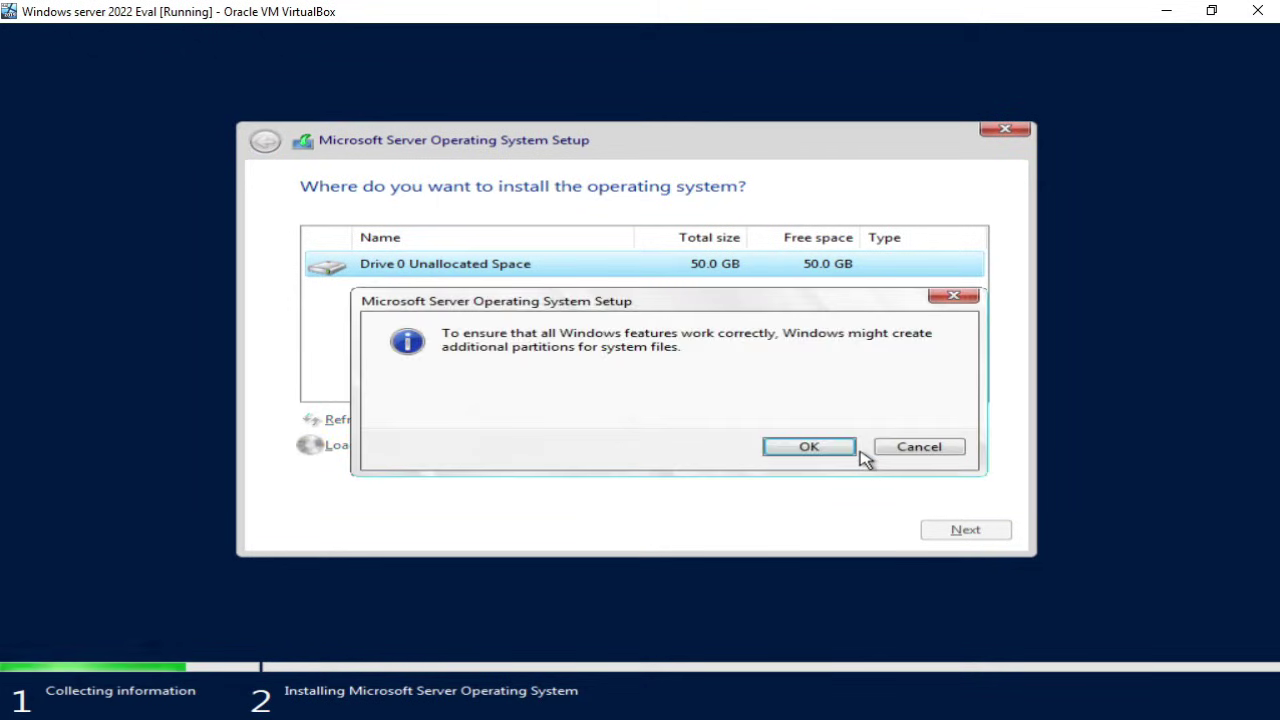
{"action": "left_click", "coordinate": [830, 448]}
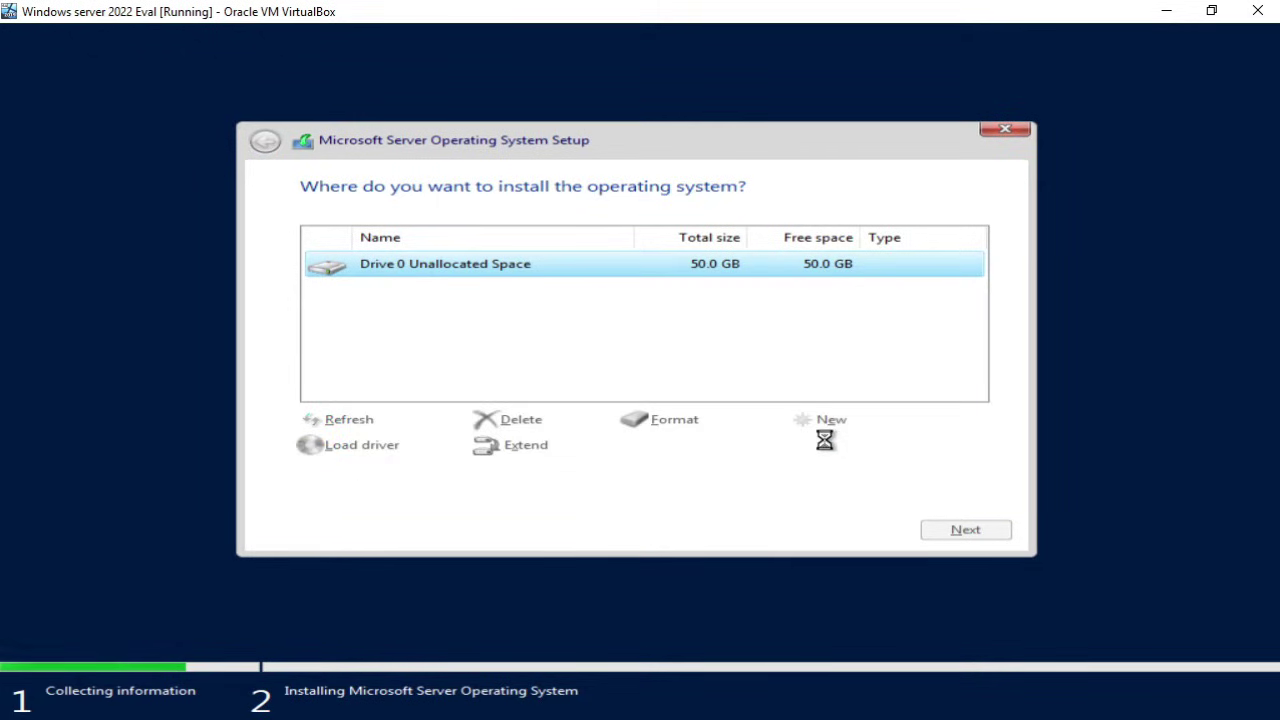
{"action": "left_click", "coordinate": [962, 531]}
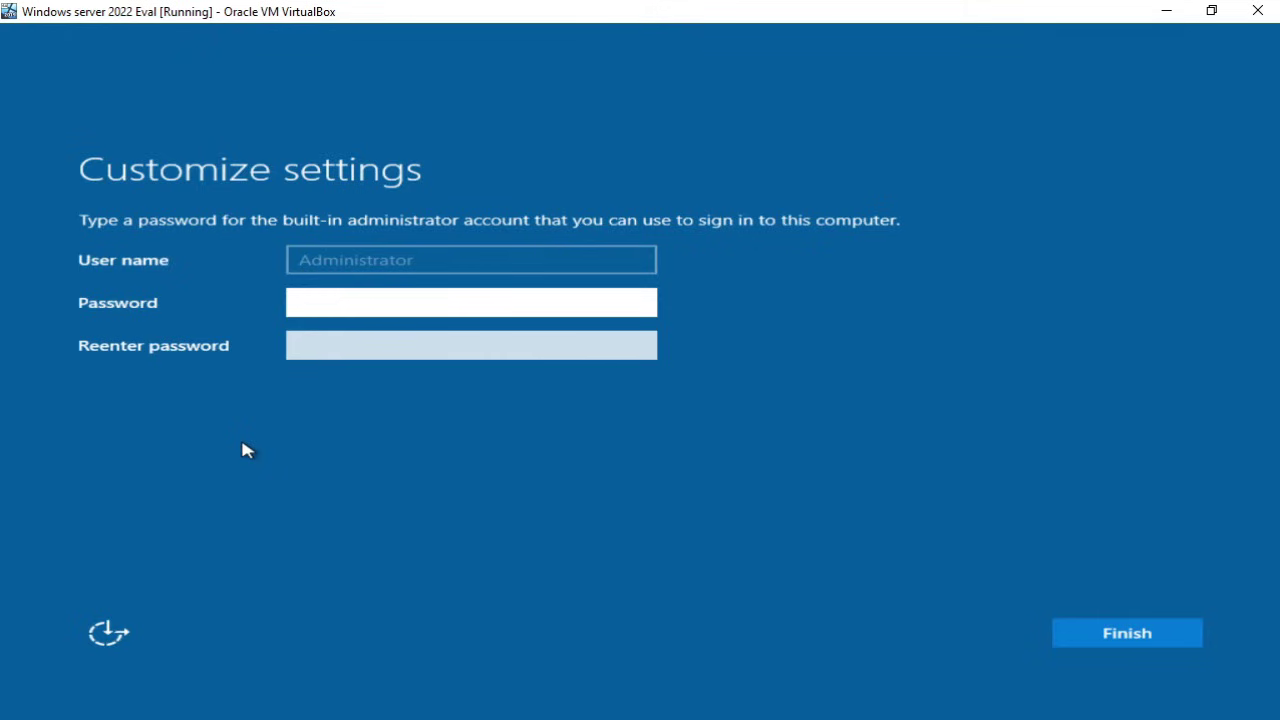
Step: Enter the Administrator password, re-enter it to confirm, and finish setup
{"action": "type", "text": "P@s"}
{"action": "key", "text": "Tab"}
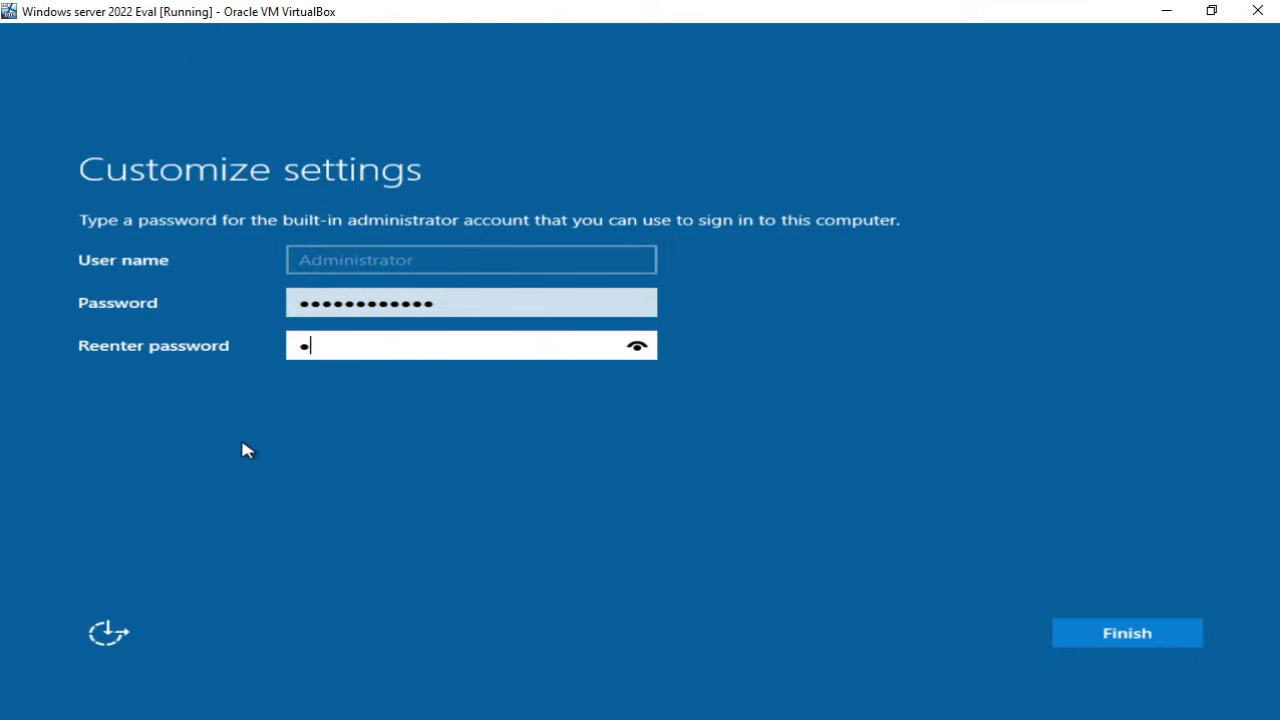
{"action": "type", "text": "***********"}
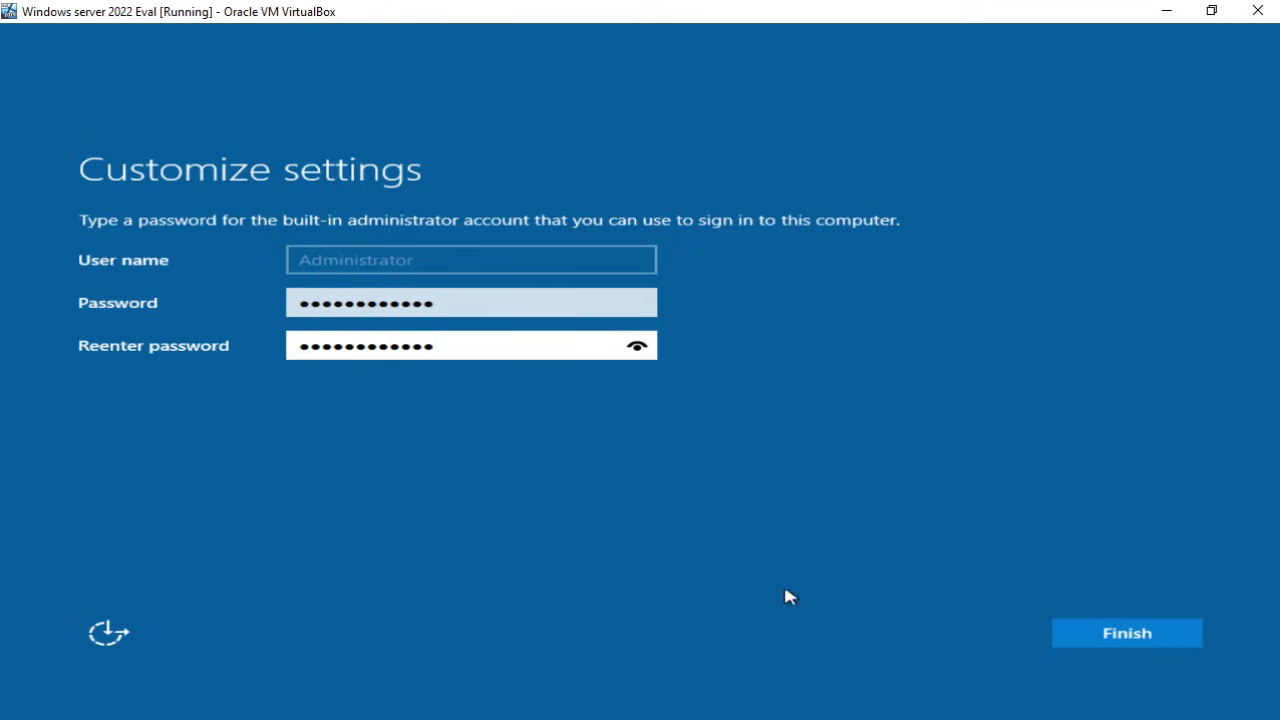
{"action": "left_click", "coordinate": [1104, 638]}
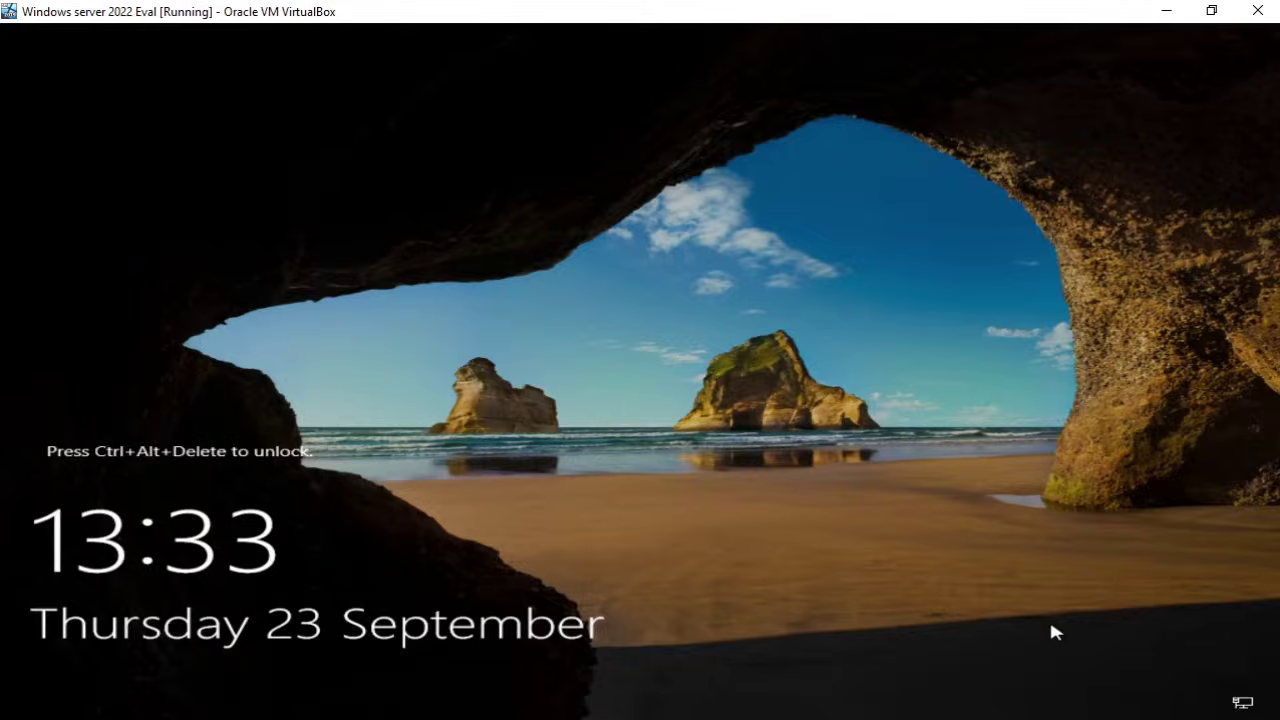
Step: Send Ctrl+Alt+Delete at the lock screen and sign in with the Administrator password
{"action": "key", "text": "ctrl+alt+Delete"}
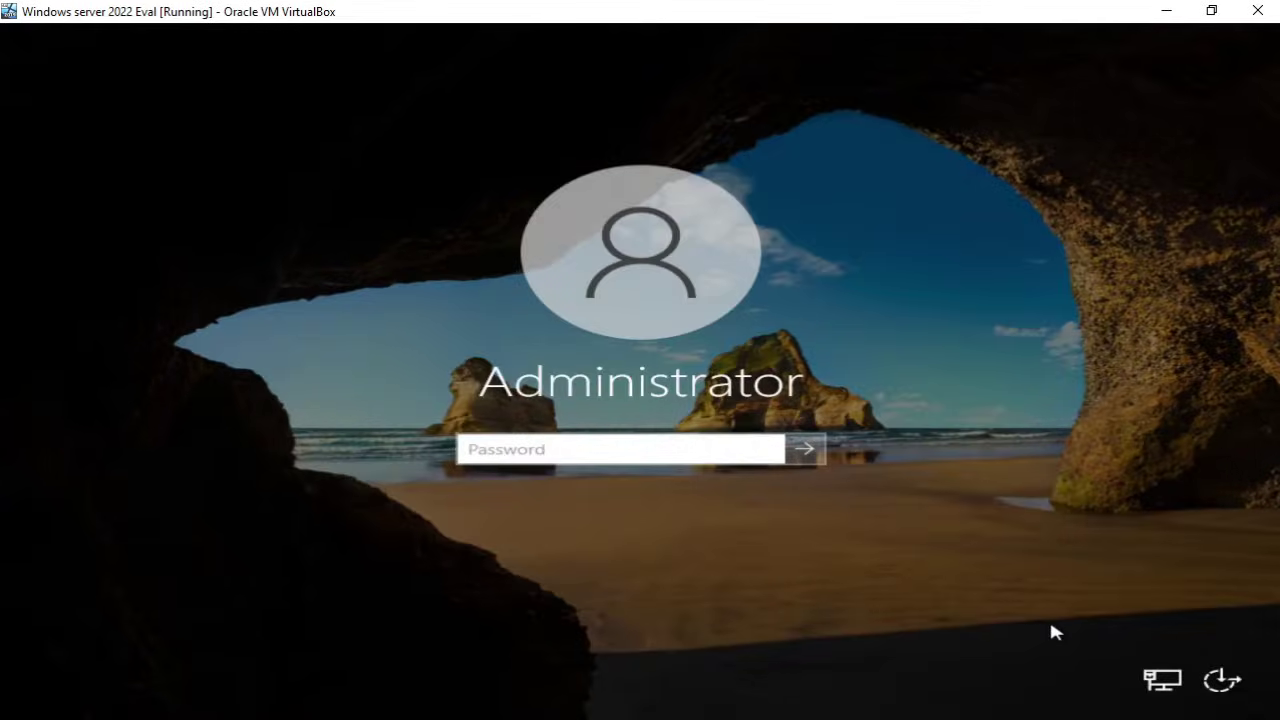
{"action": "type", "text": "●●●●●●●●●●●"}
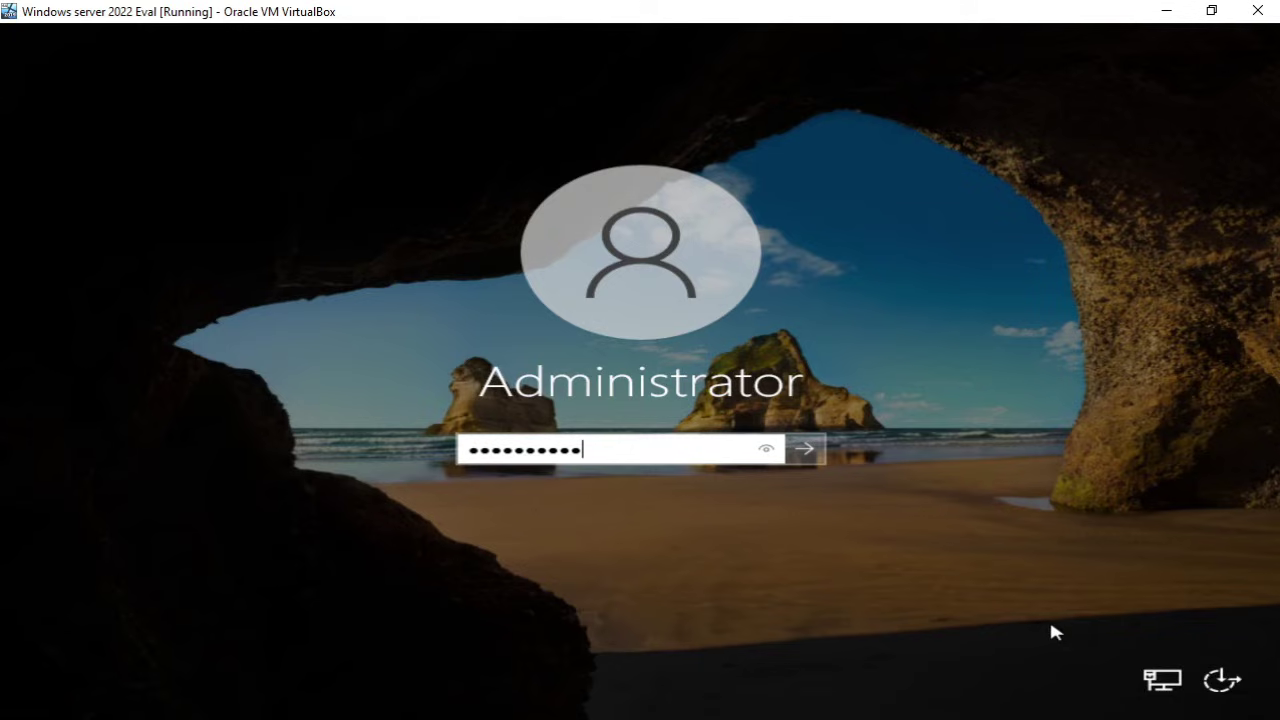
{"action": "type", "text": "●●"}
{"action": "key", "text": "Return"}
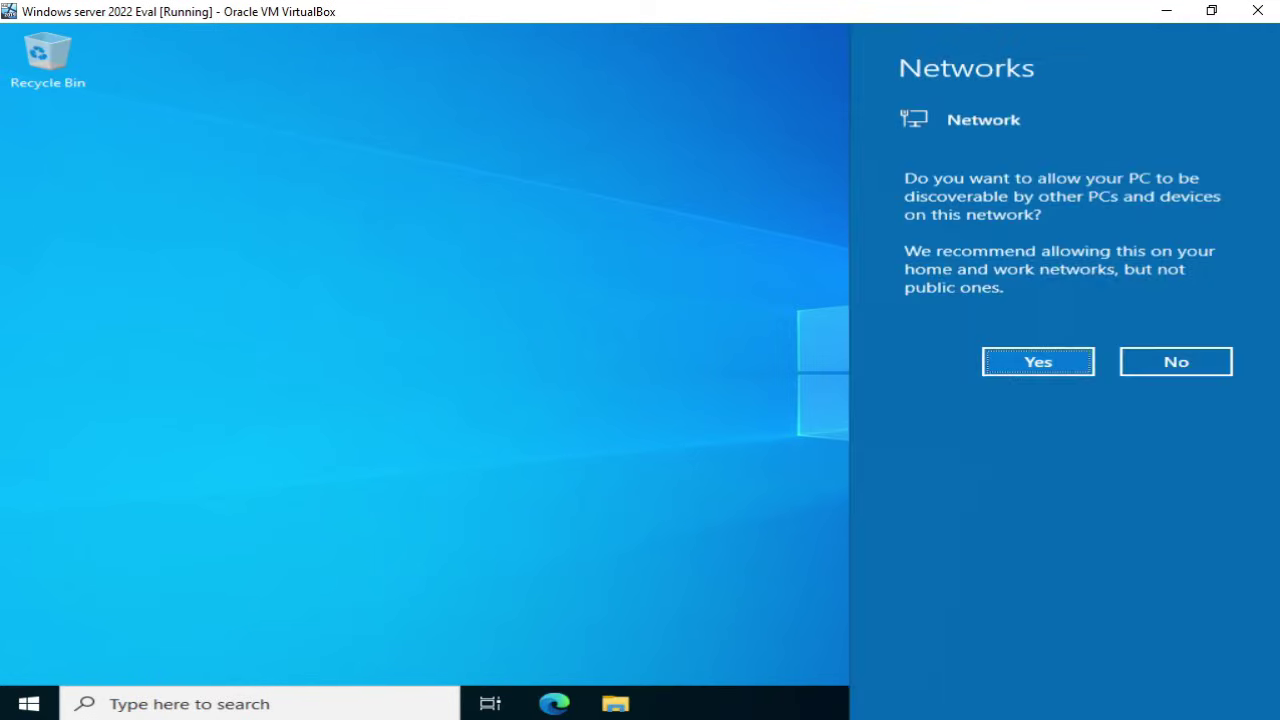
Step: Answer No to network discoverability, close the Windows Admin Center popup, and hide the Quick Start panel
{"action": "left_click", "coordinate": [1160, 364]}
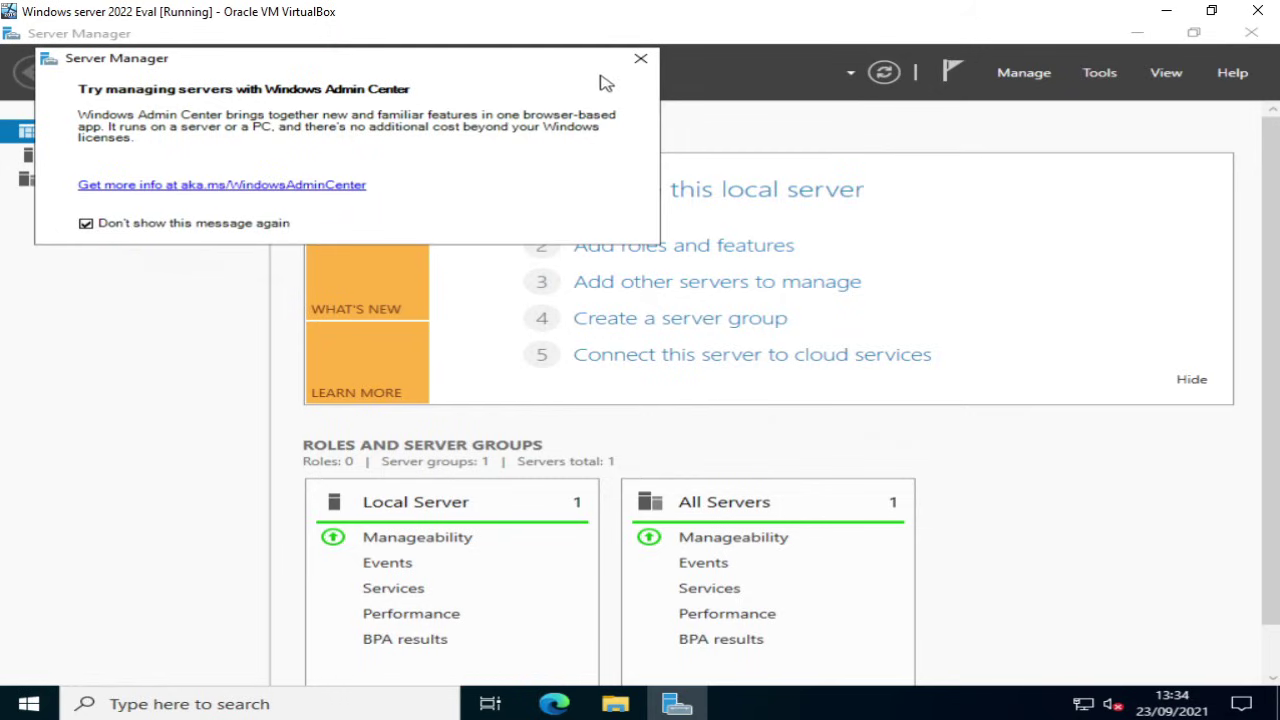
{"action": "left_click", "coordinate": [640, 58]}
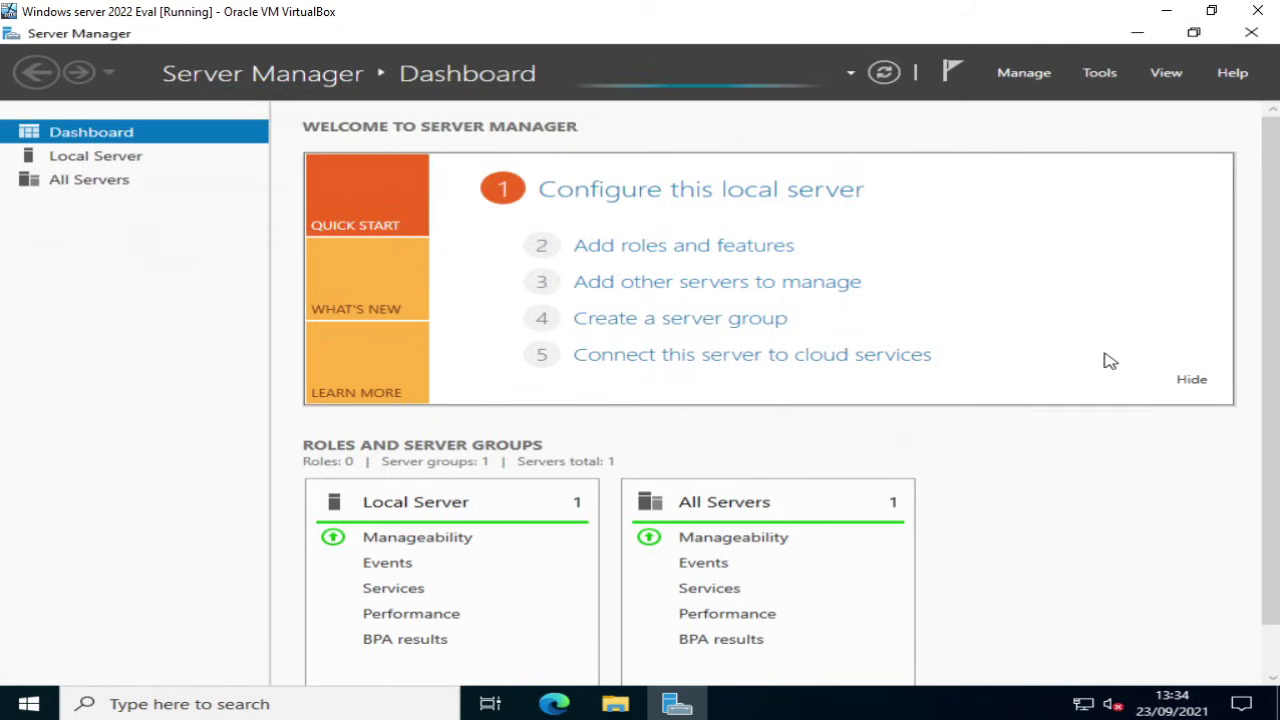
{"action": "left_click", "coordinate": [1192, 382]}
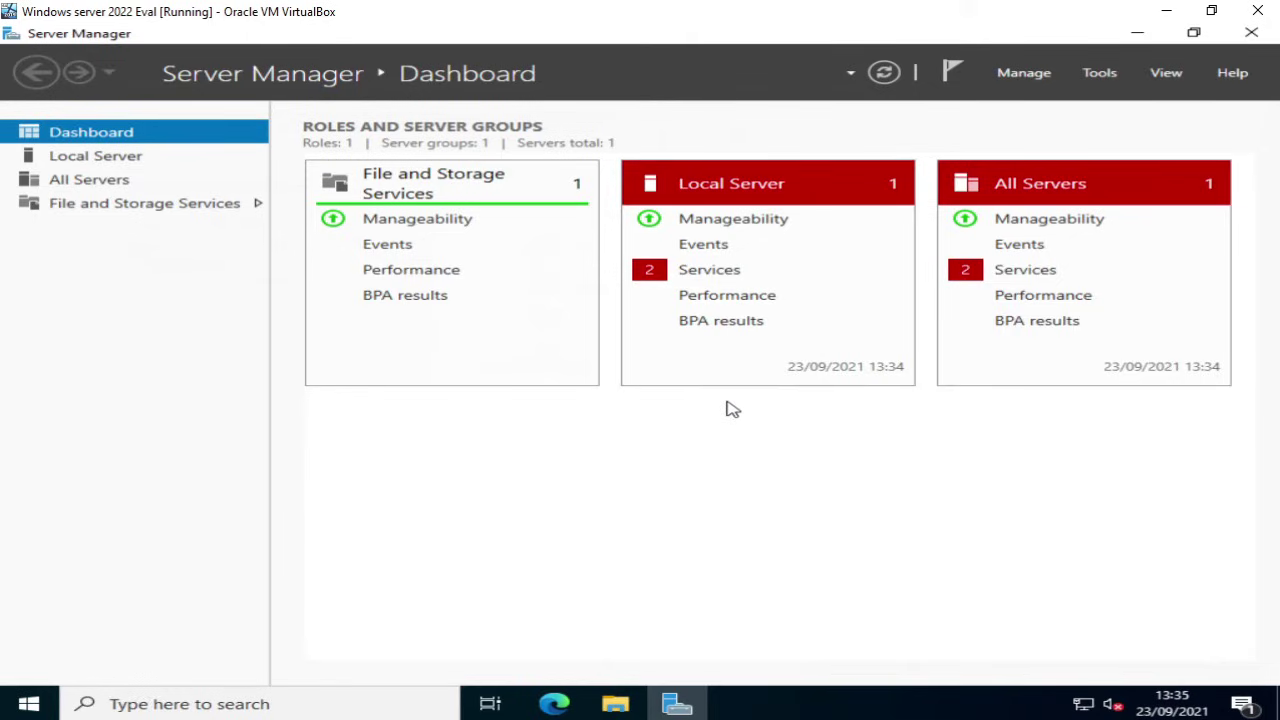
Step: Select Local Server in Server Manager's navigation pane to show its properties and events
{"action": "left_click", "coordinate": [75, 164]}
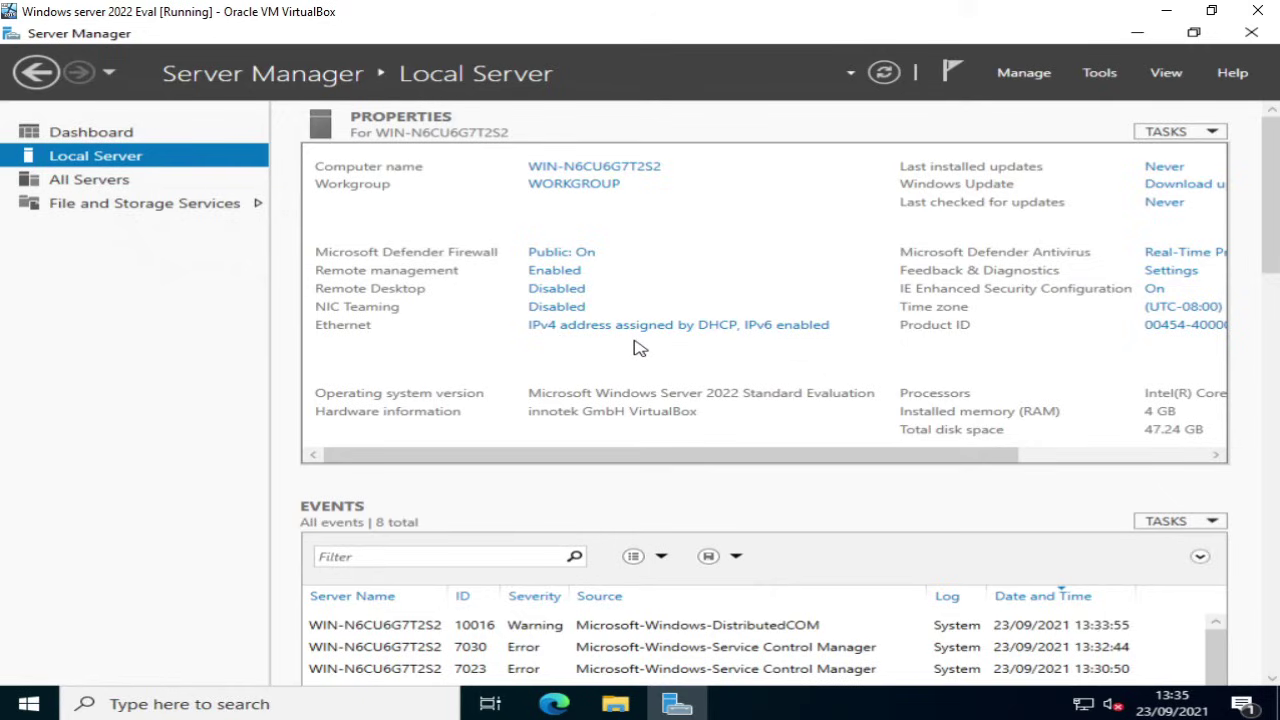
Step: Open the Ethernet adapter's Internet Protocol Version 4 (TCP/IPv4) properties via its status and Properties windows
{"action": "left_click", "coordinate": [568, 327]}
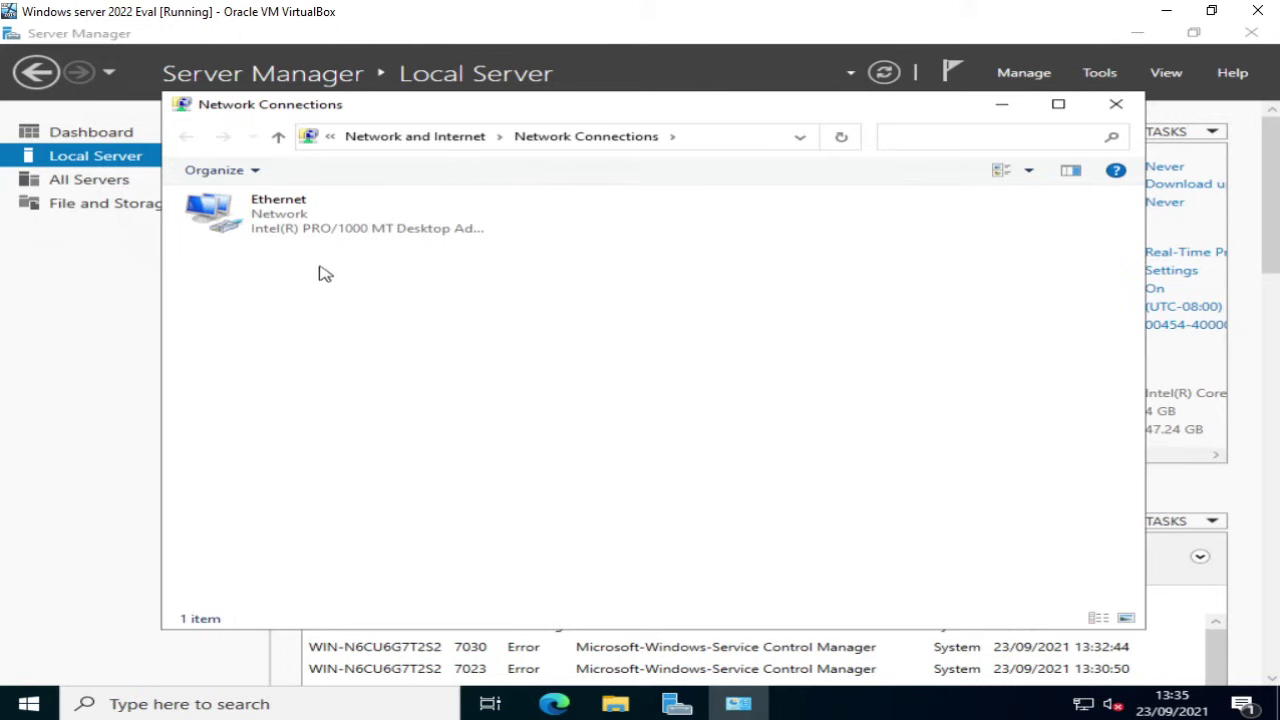
{"action": "double_click", "coordinate": [258, 228]}
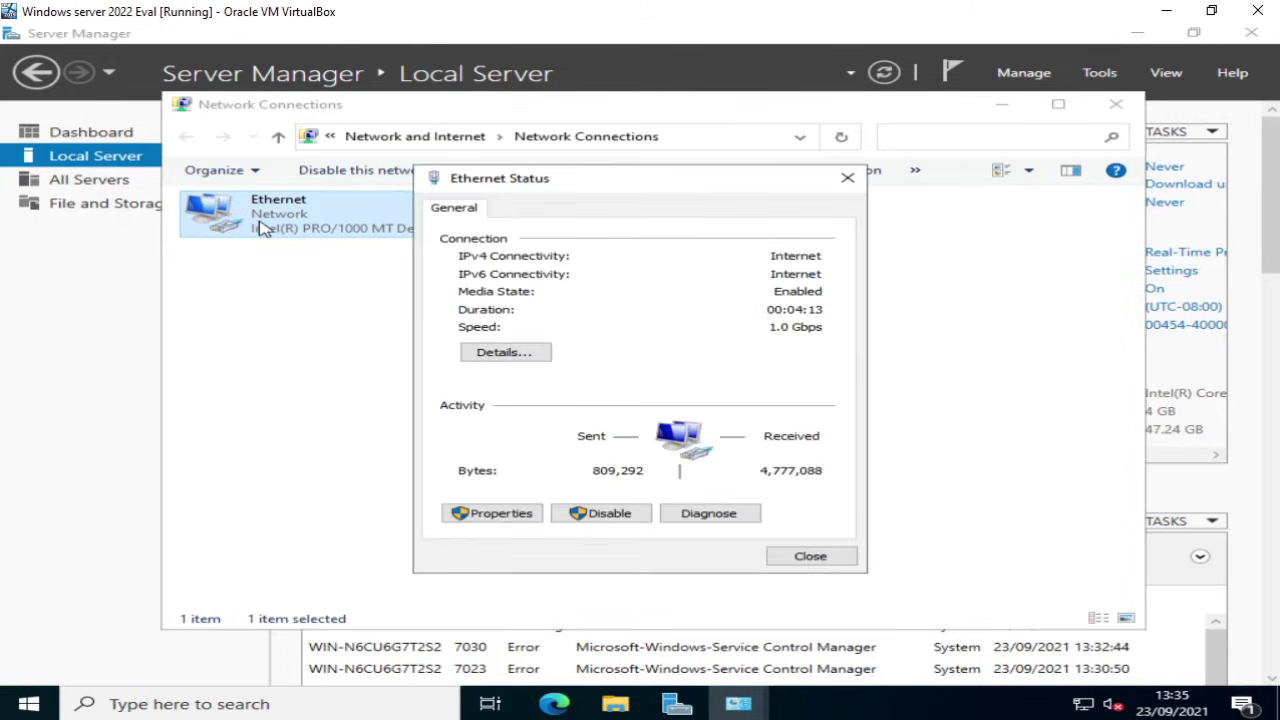
{"action": "left_click", "coordinate": [503, 513]}
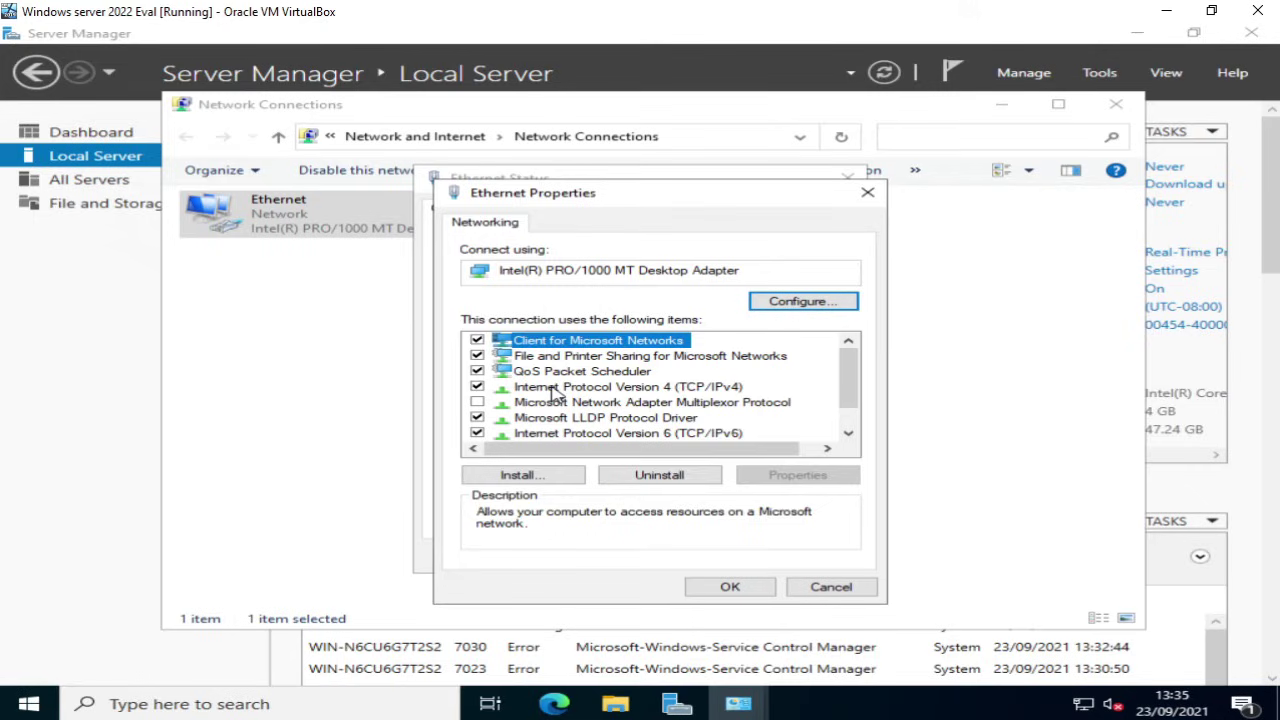
{"action": "double_click", "coordinate": [553, 390]}
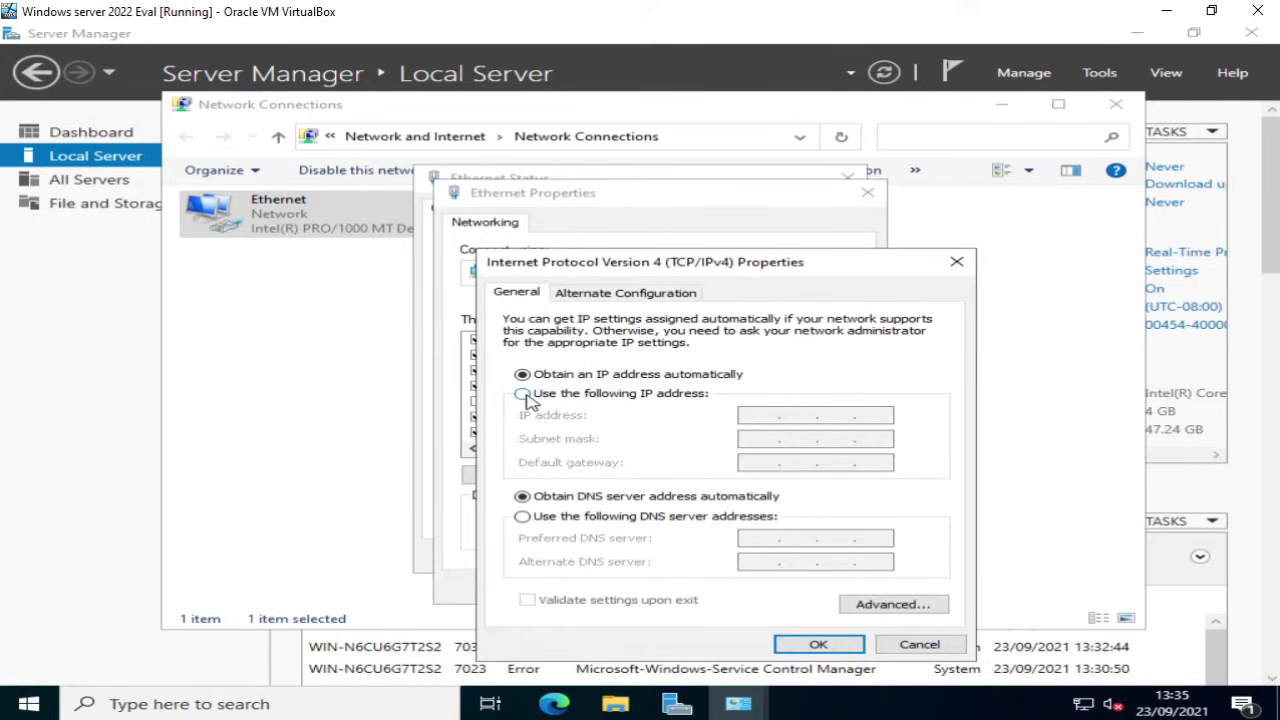
Step: Give Ethernet static IP 192.168.1.101, mask 255.255.255.0, gateway and DNS 192.168.1.254, then close the dialogs
{"action": "left_click", "coordinate": [522, 394]}
{"action": "left_click", "coordinate": [755, 418]}
{"action": "type", "text": "192 . 168 . 1 ."}
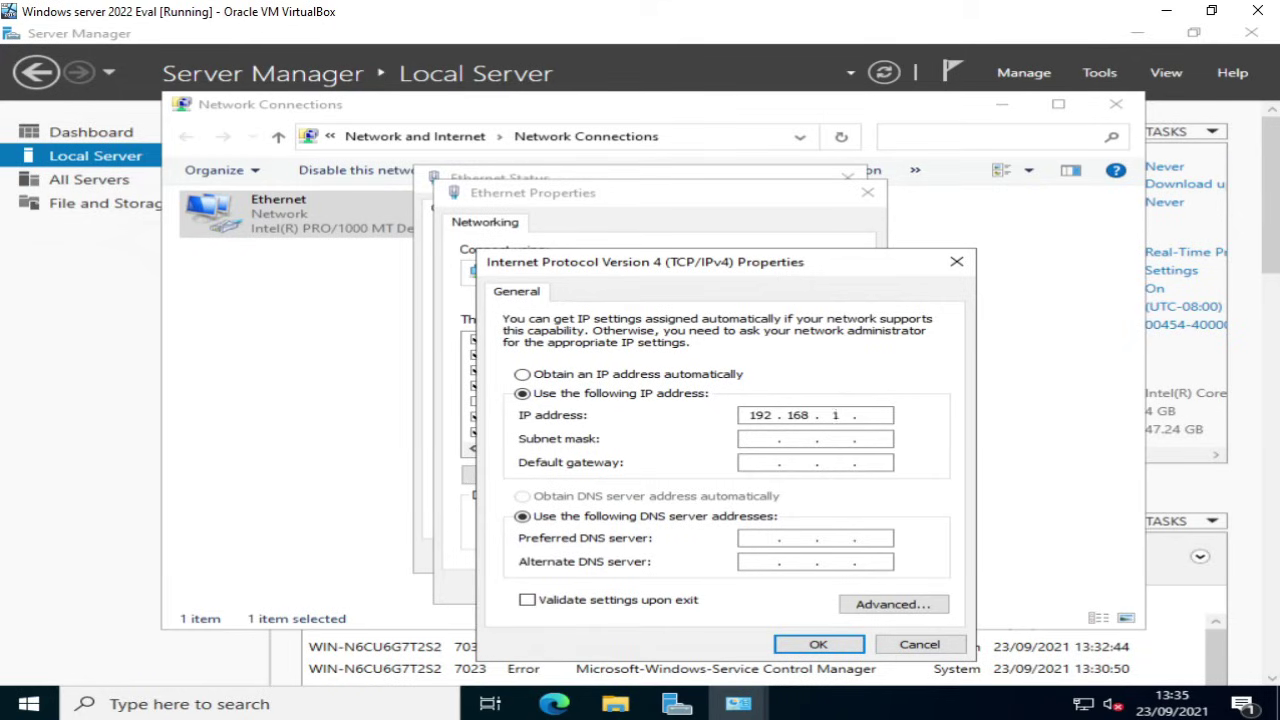
{"action": "type", "text": " 101"}
{"action": "key", "text": "Tab"}
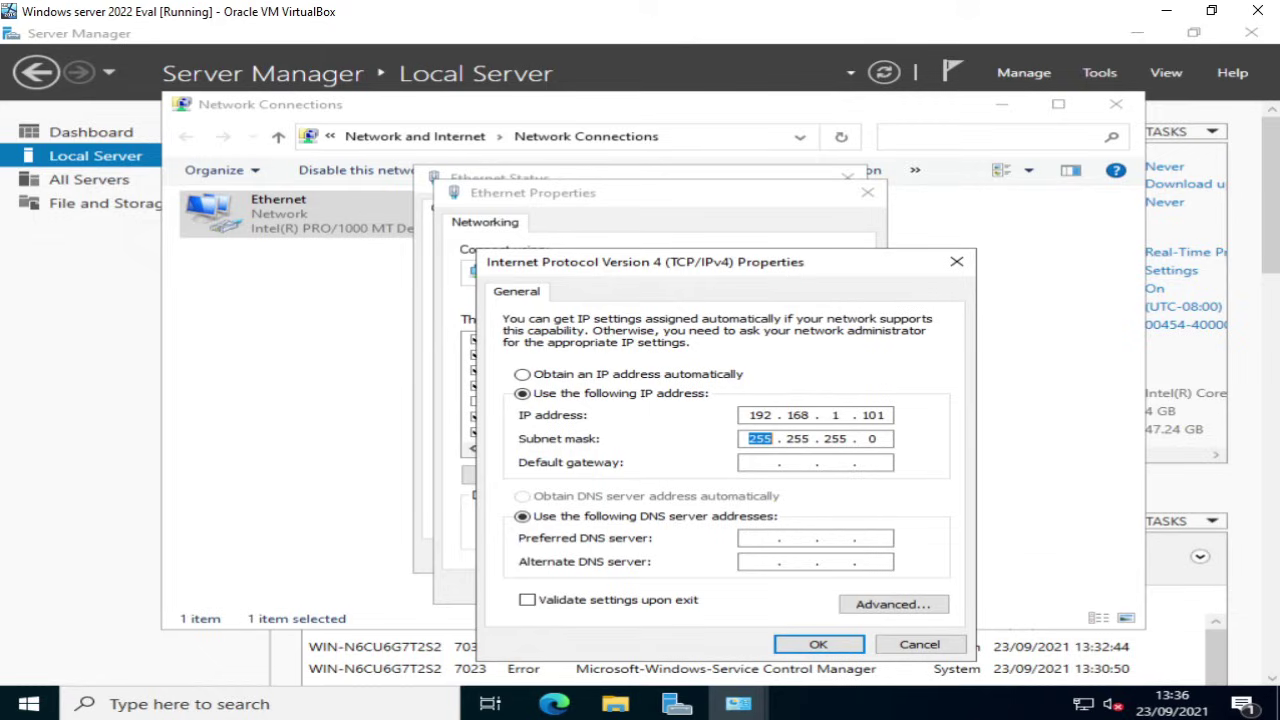
{"action": "left_click", "coordinate": [760, 462]}
{"action": "type", "text": "192 . 168 . 1 . 254"}
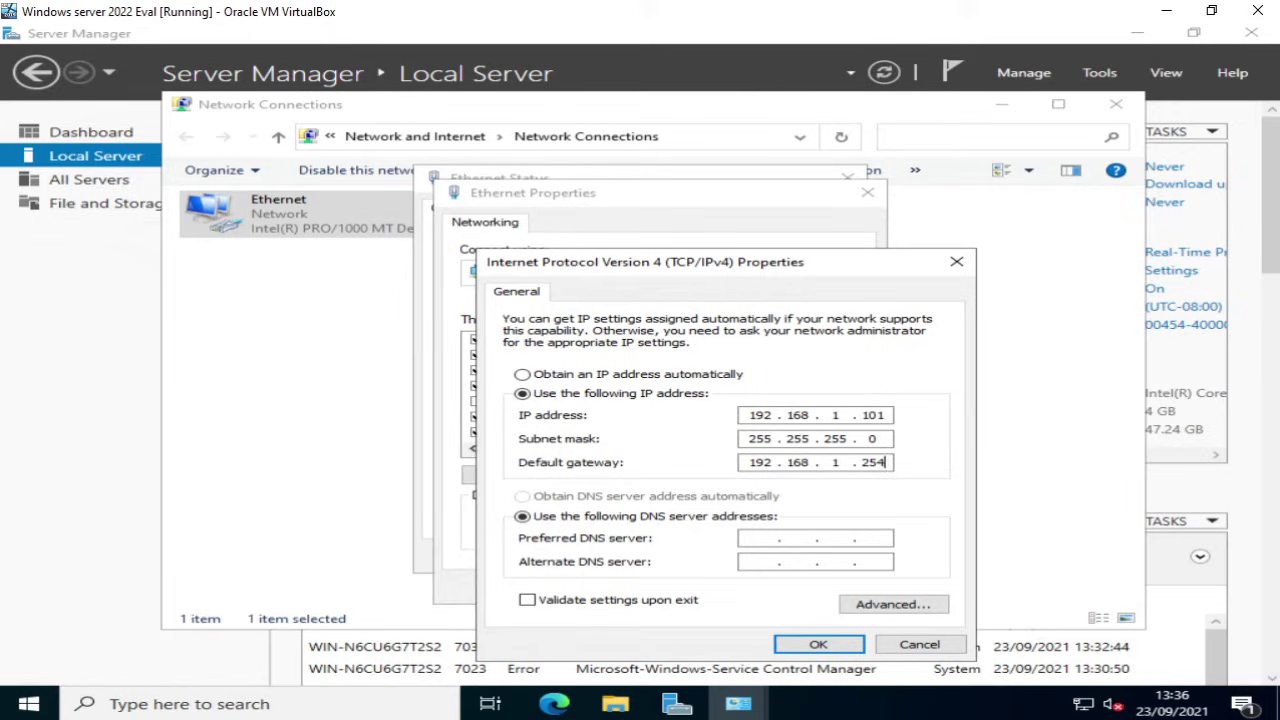
{"action": "key", "text": "Tab"}
{"action": "key", "text": "Tab"}
{"action": "type", "text": "192 . 168 . 1 . 254"}
{"action": "left_click", "coordinate": [815, 645]}
{"action": "left_click", "coordinate": [729, 587]}
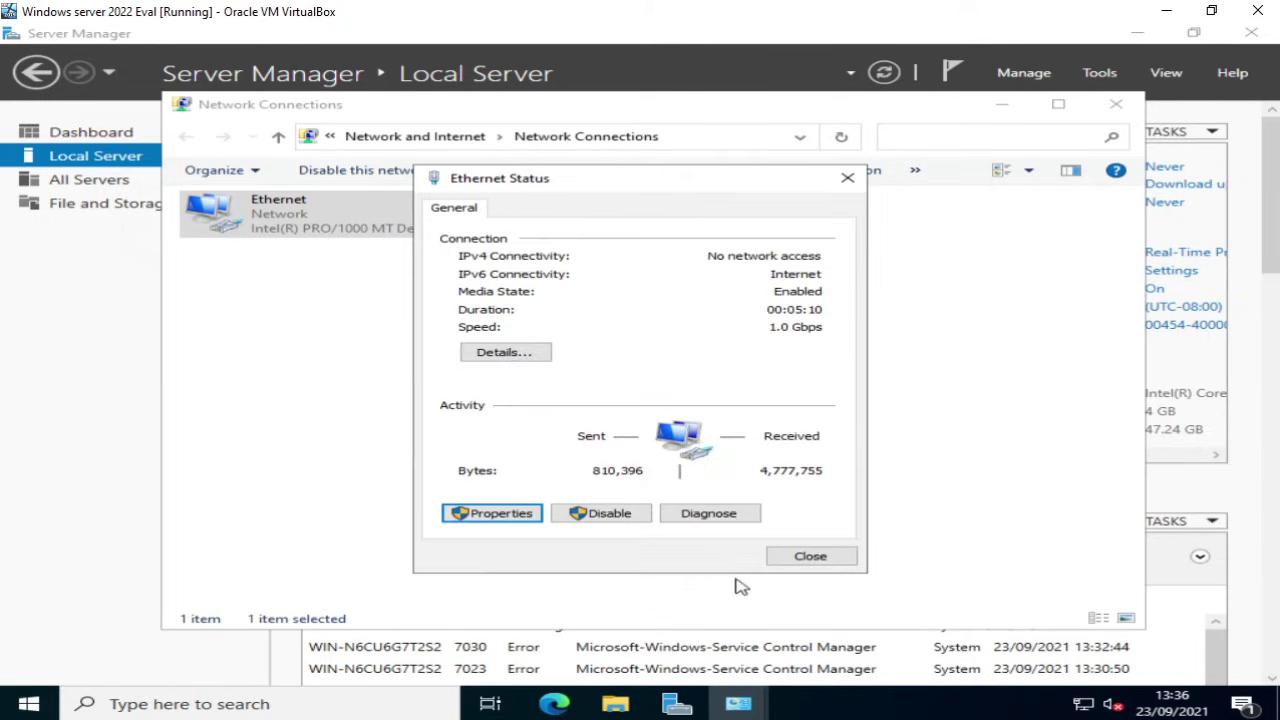
{"action": "left_click", "coordinate": [800, 563]}
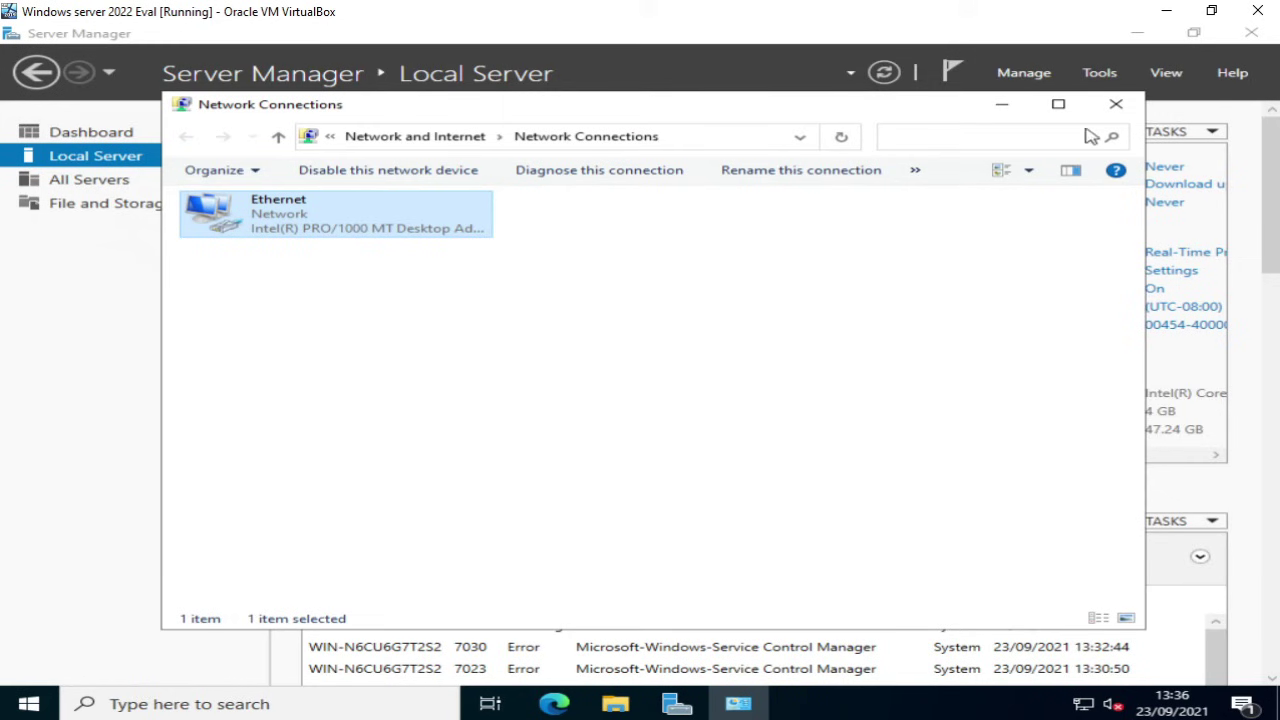
Step: Close Network Connections and scroll the Local Server properties pane right and back left
{"action": "left_click", "coordinate": [1115, 106]}
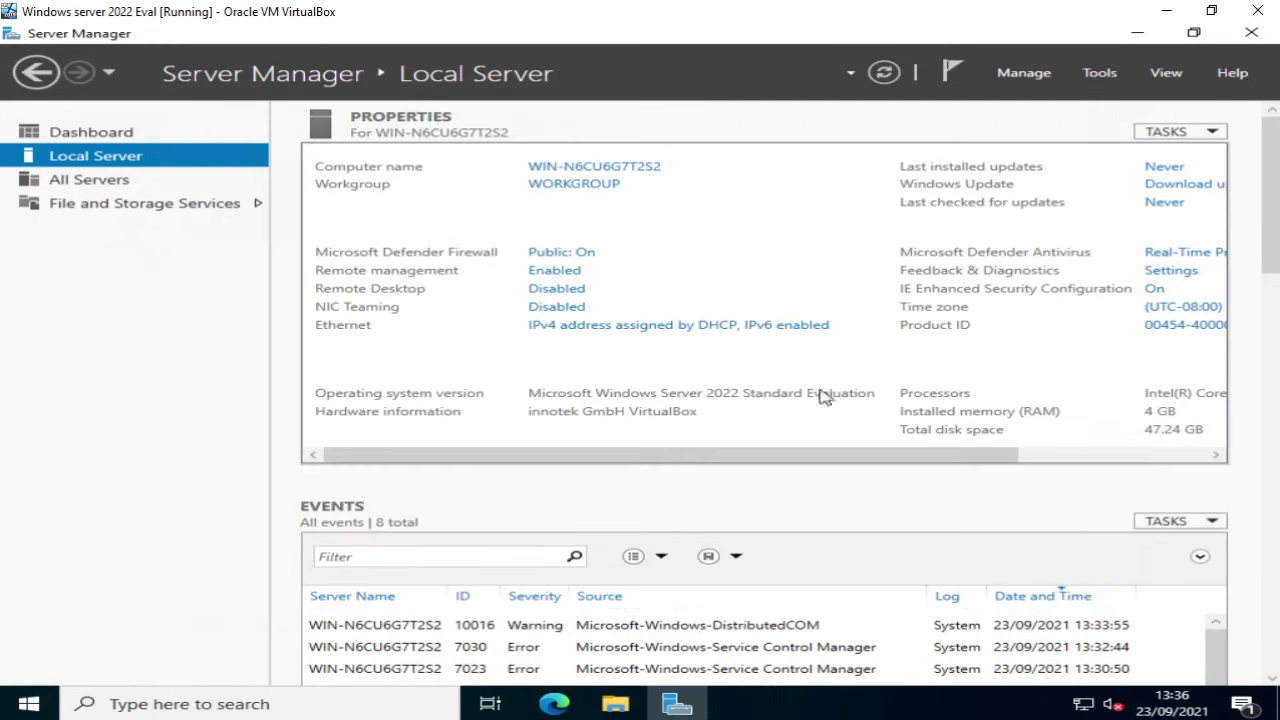
{"action": "left_click_drag", "start_coordinate": [803, 452], "coordinate": [1088, 352]}
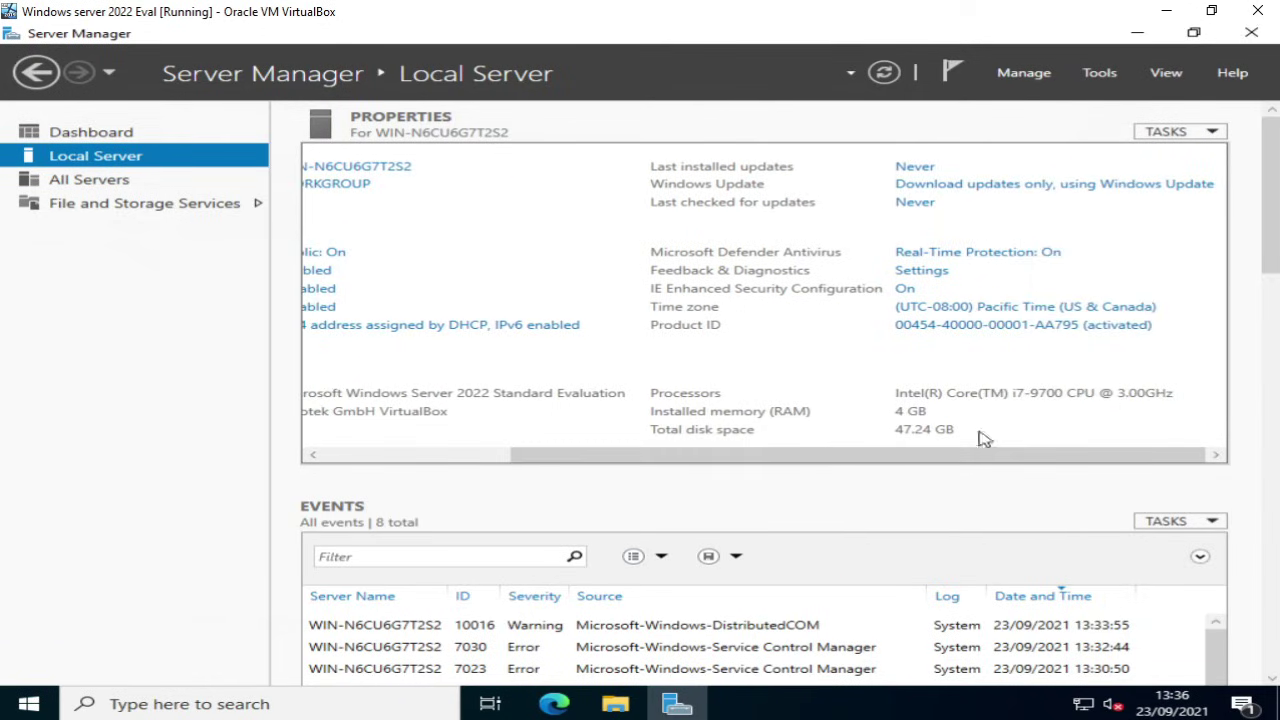
{"action": "left_click_drag", "start_coordinate": [870, 458], "coordinate": [620, 468]}
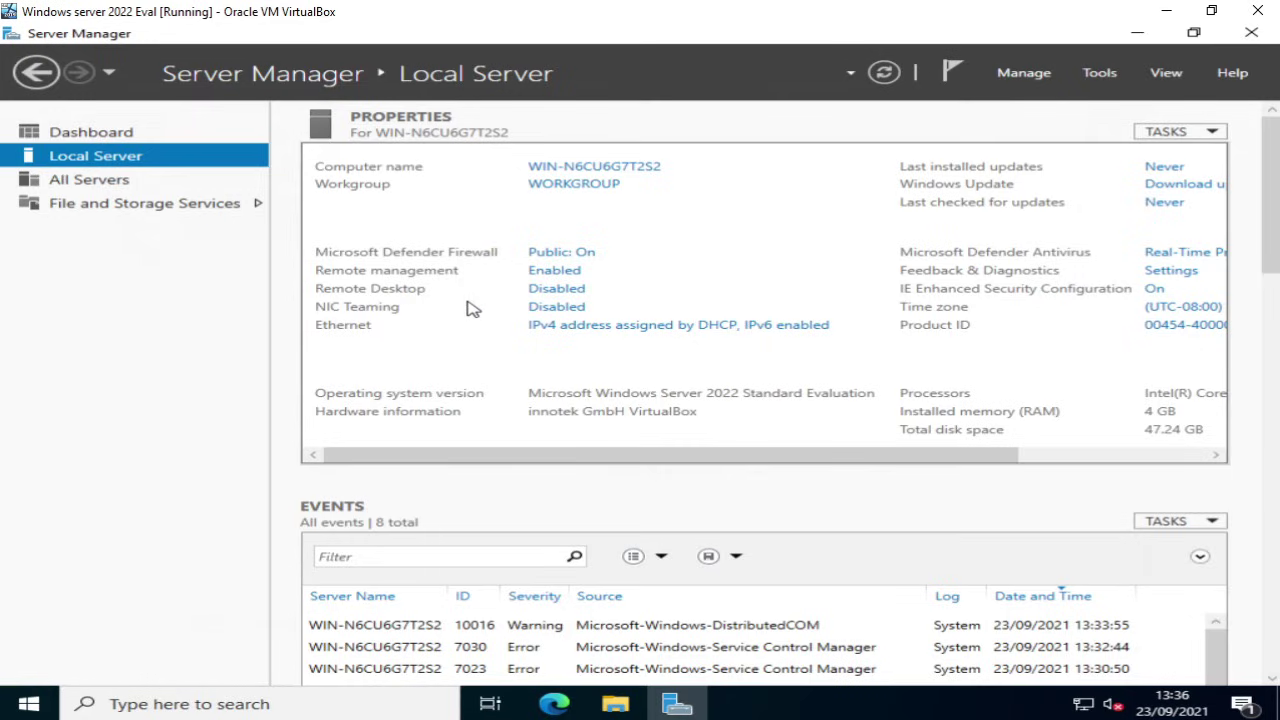
Step: Allow remote connections in Remote Desktop settings, accept the firewall notice, and refresh Local Server properties
{"action": "left_click", "coordinate": [560, 291]}
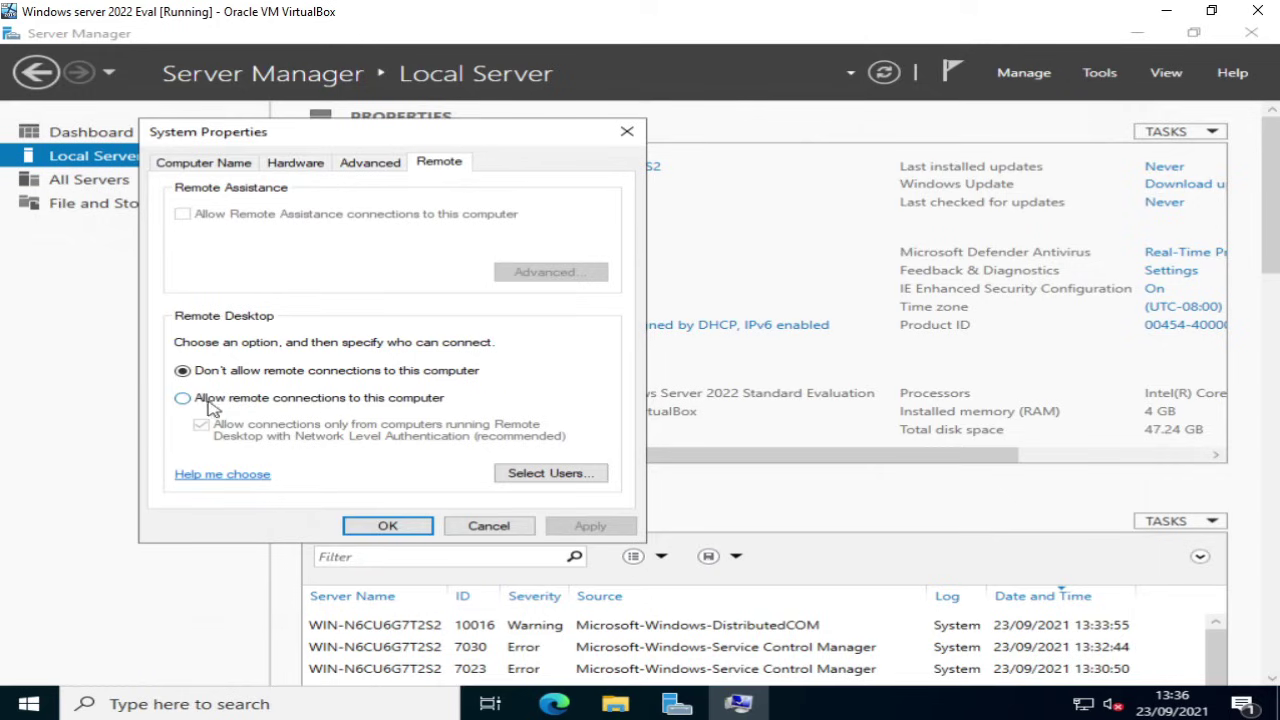
{"action": "left_click", "coordinate": [194, 399]}
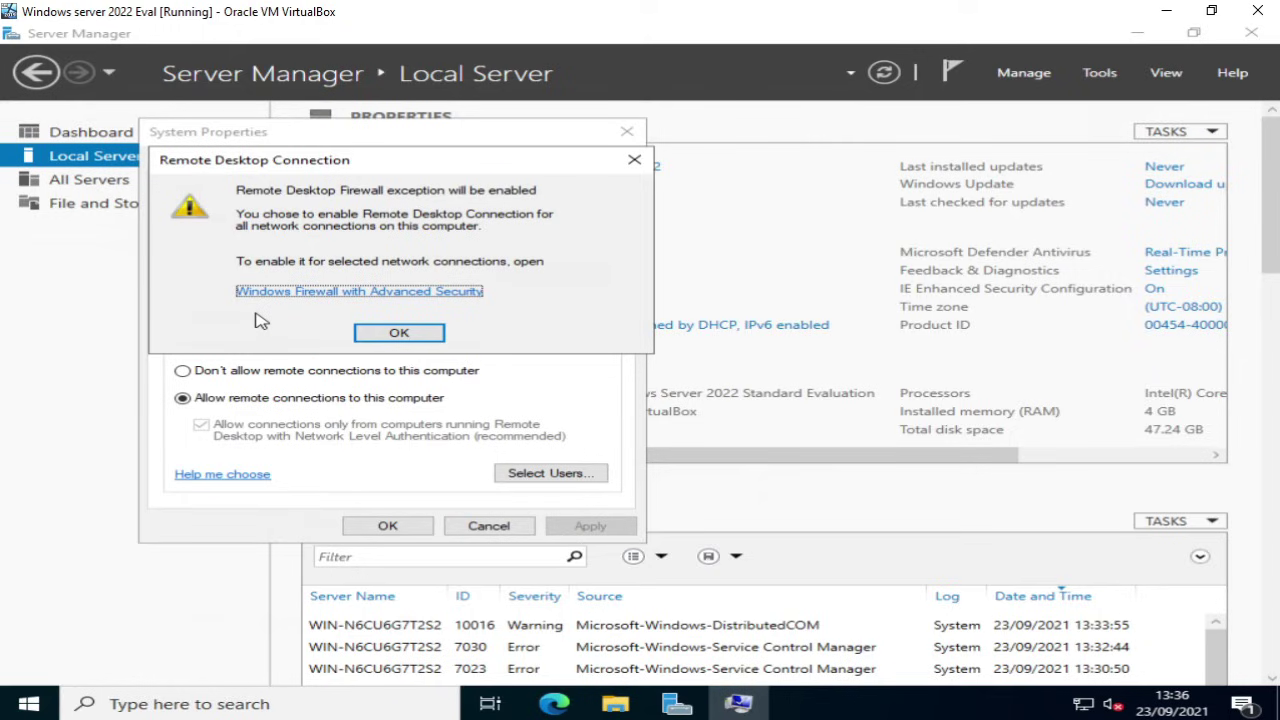
{"action": "left_click", "coordinate": [362, 336]}
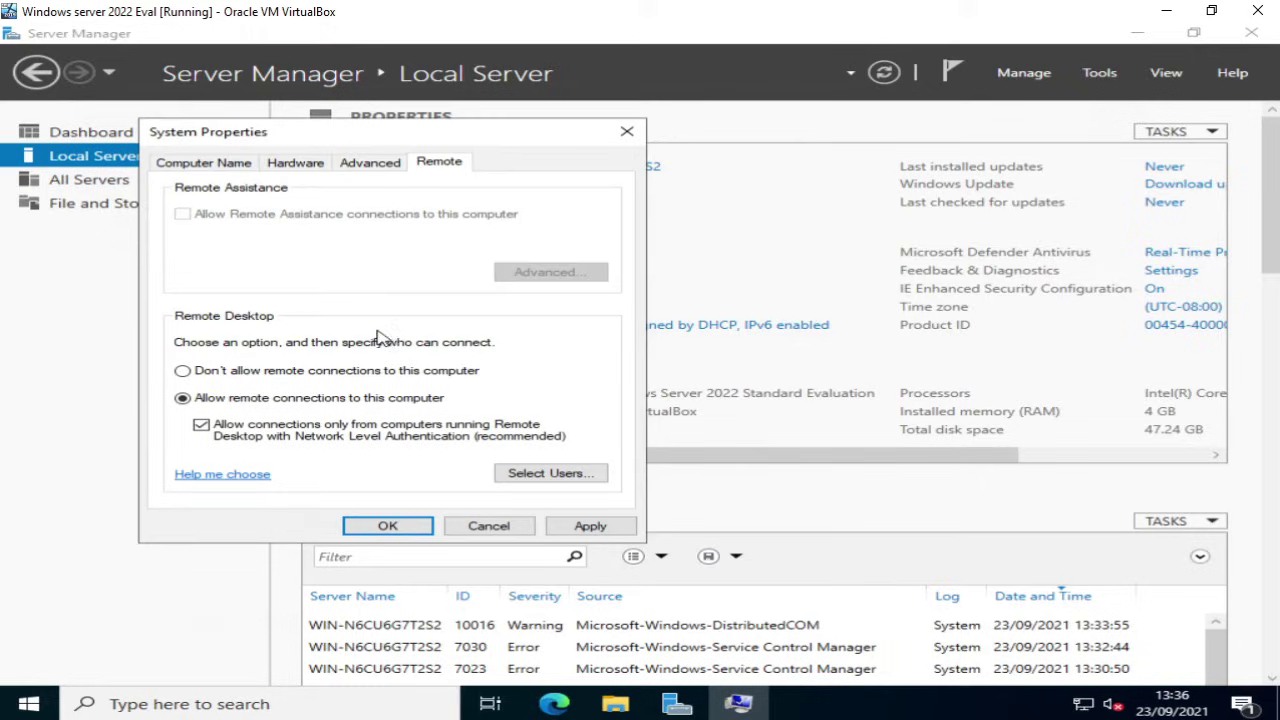
{"action": "left_click", "coordinate": [387, 525]}
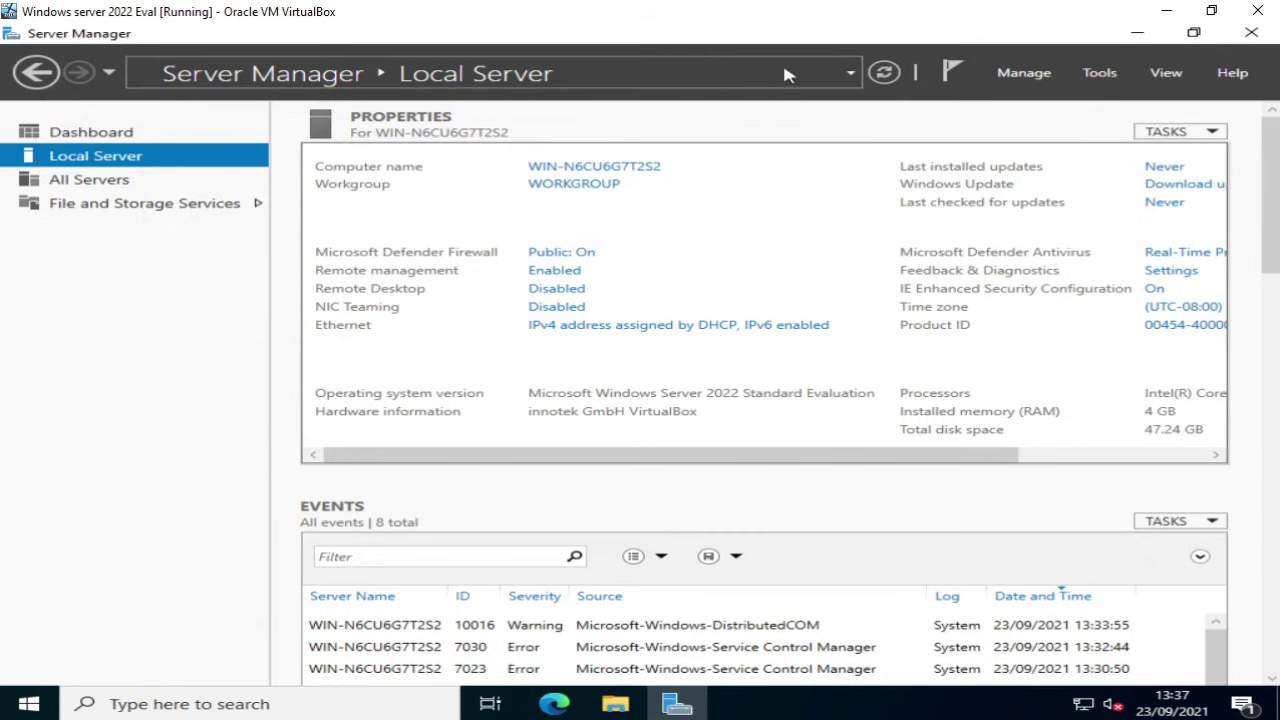
{"action": "left_click", "coordinate": [880, 76]}
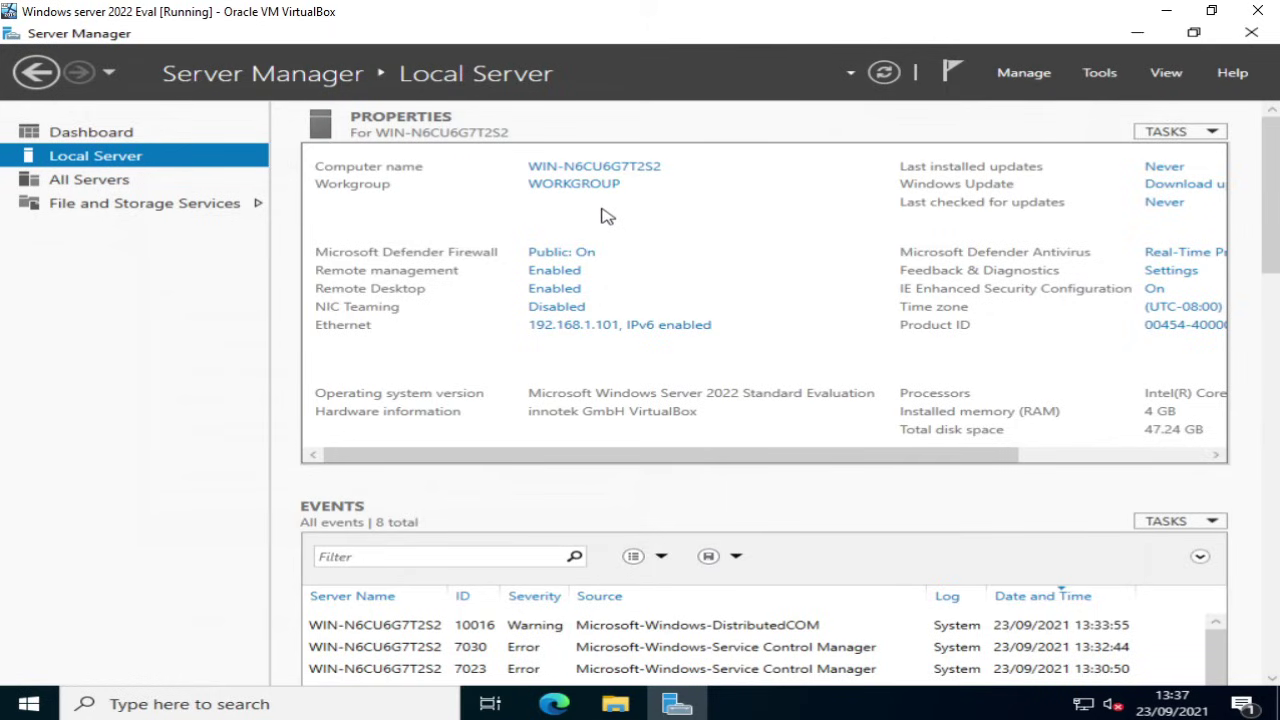
Step: Change the computer name to Server1 in System Properties, acknowledging the restart notice
{"action": "left_click", "coordinate": [572, 170]}
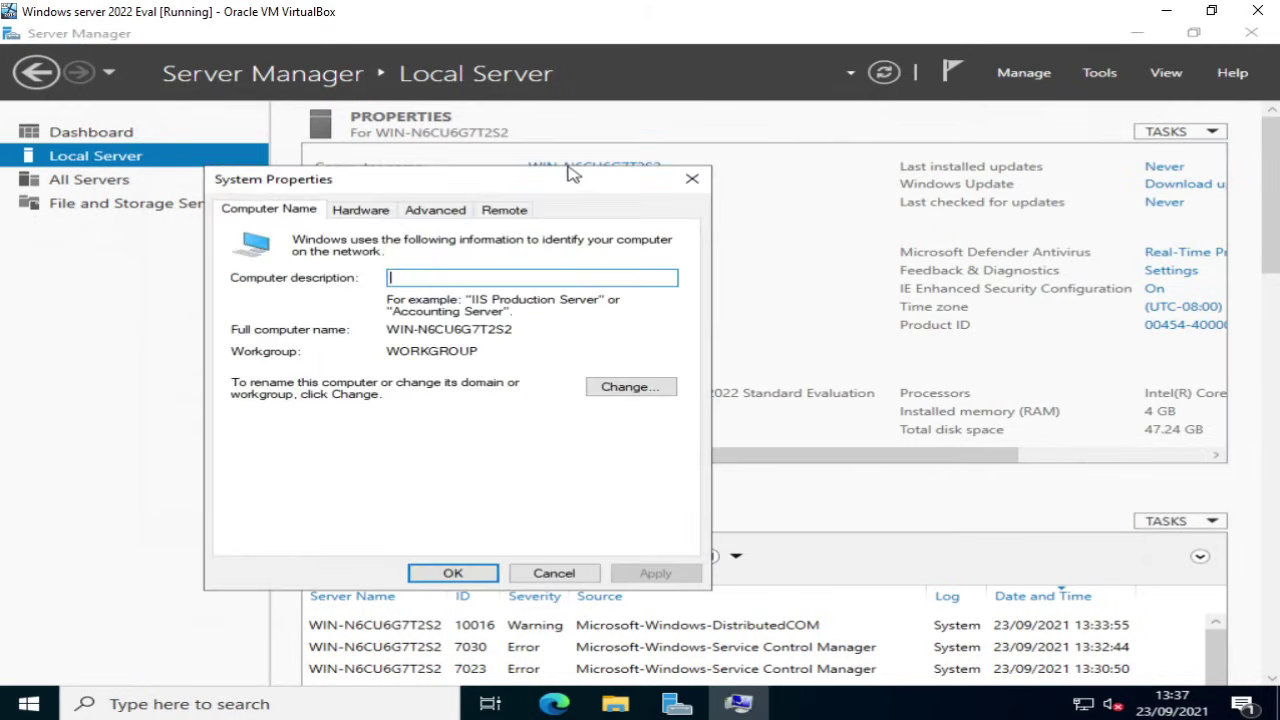
{"action": "left_click", "coordinate": [620, 389]}
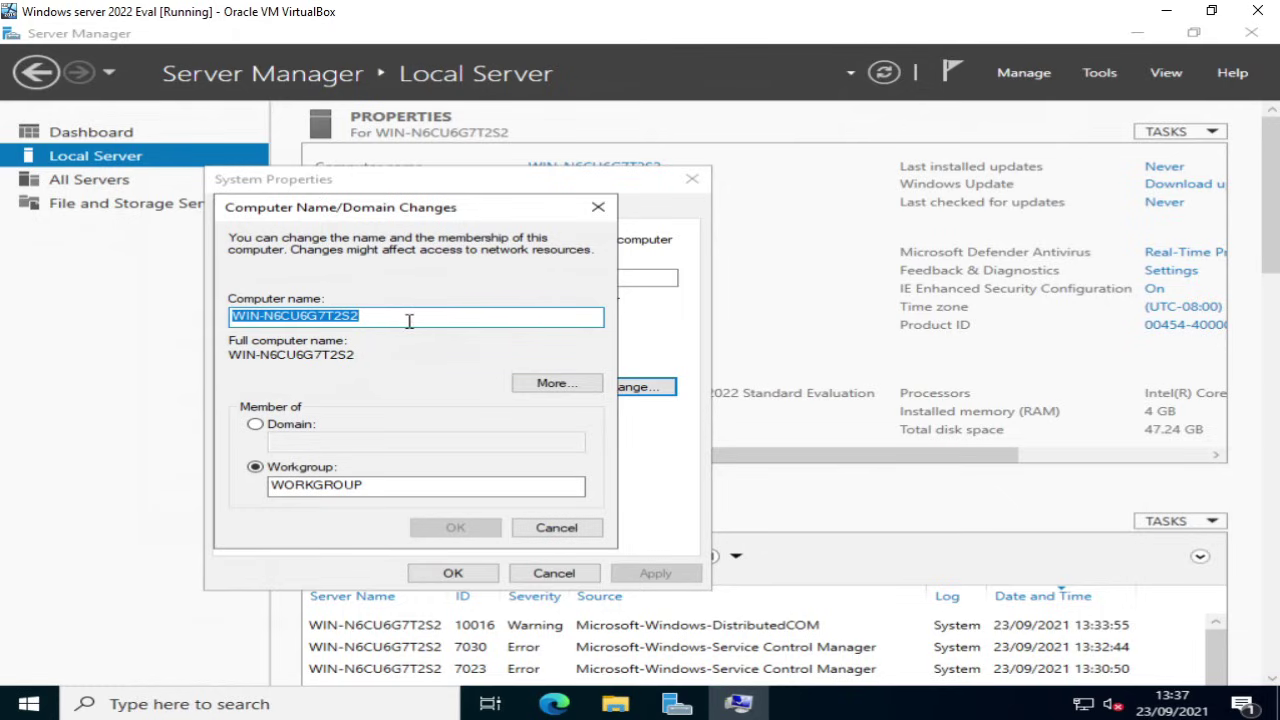
{"action": "type", "text": "Server1"}
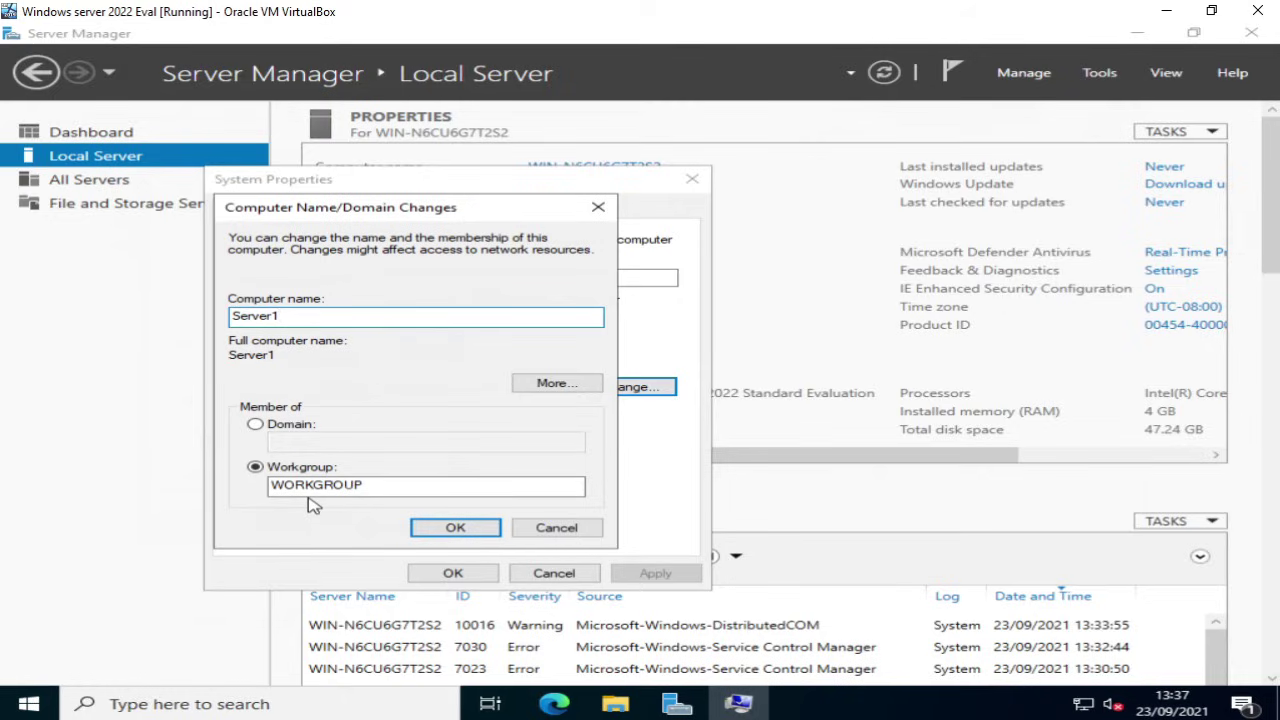
{"action": "left_click", "coordinate": [466, 527]}
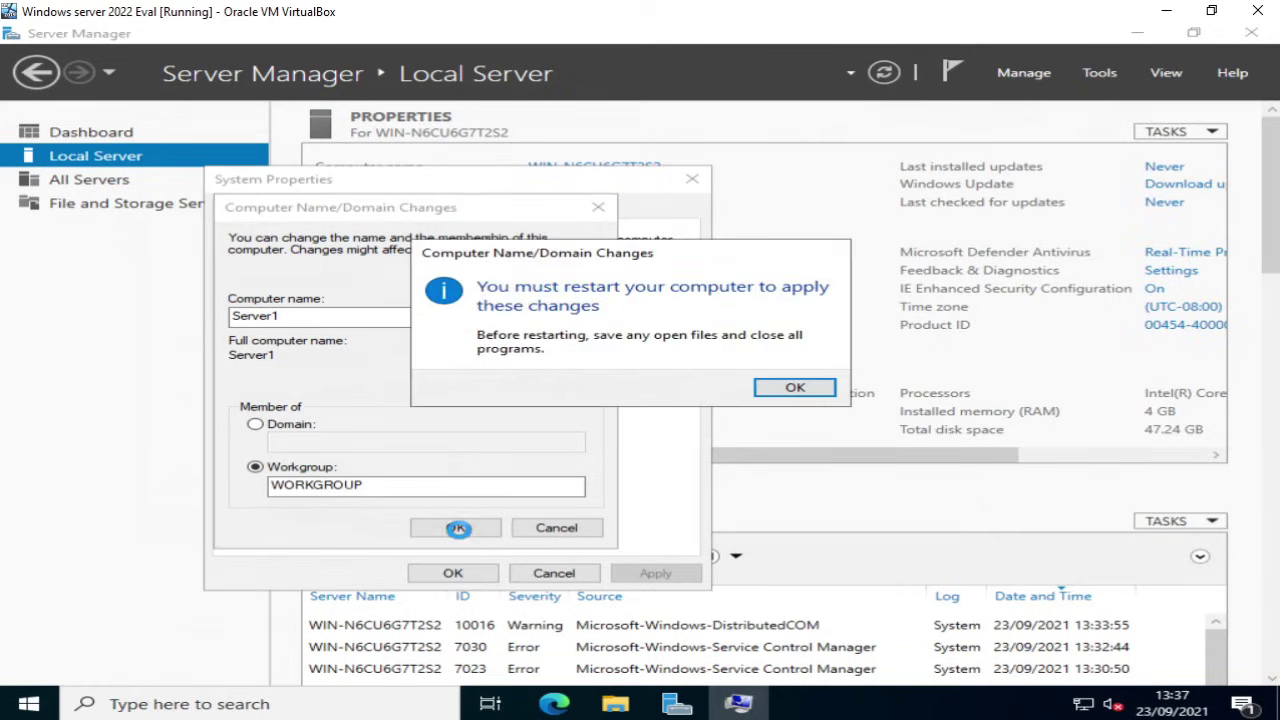
{"action": "left_click", "coordinate": [783, 390]}
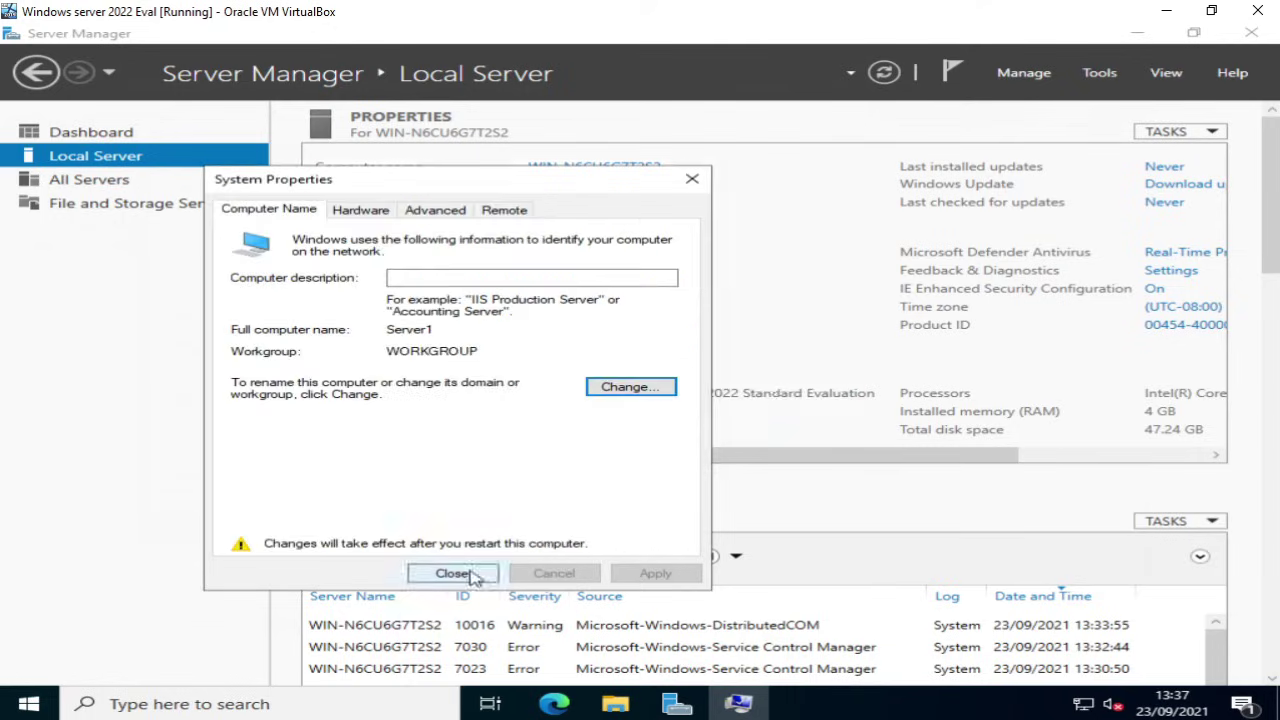
{"action": "left_click", "coordinate": [470, 576]}
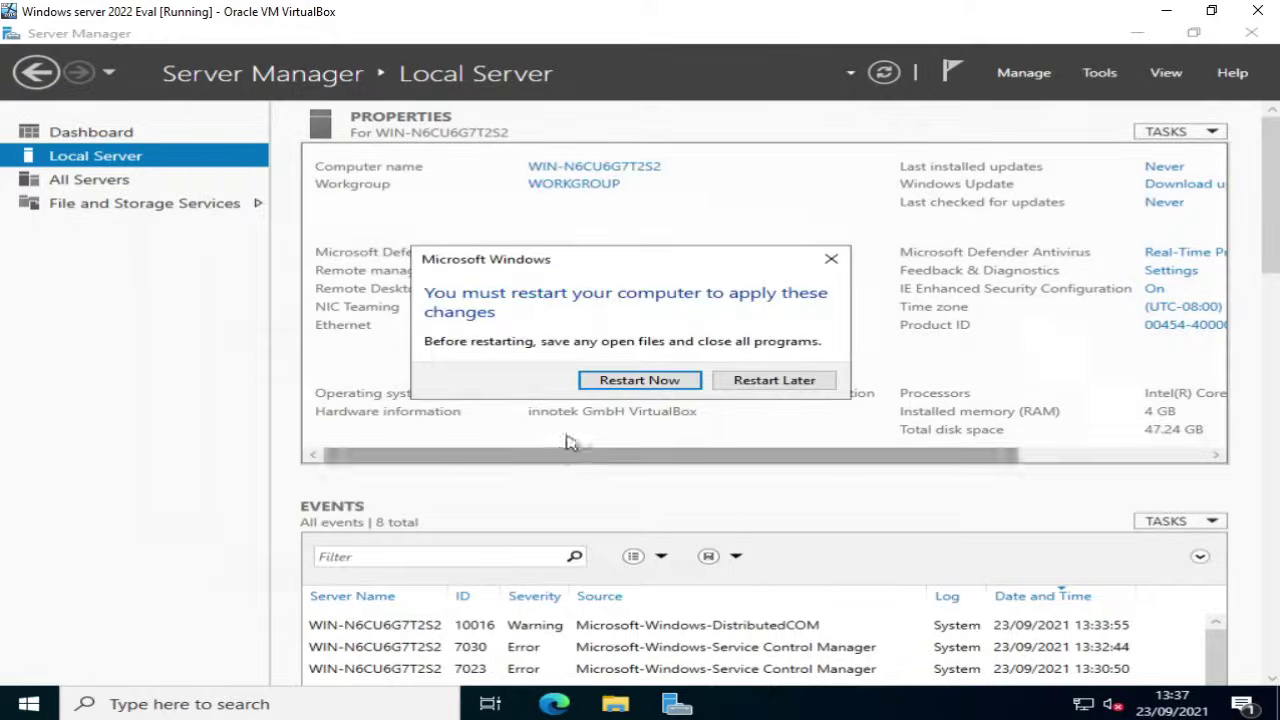
Step: Restart to apply the Server1 name, then start the stopped Edge update service and refresh the dashboard
{"action": "left_click", "coordinate": [636, 381]}
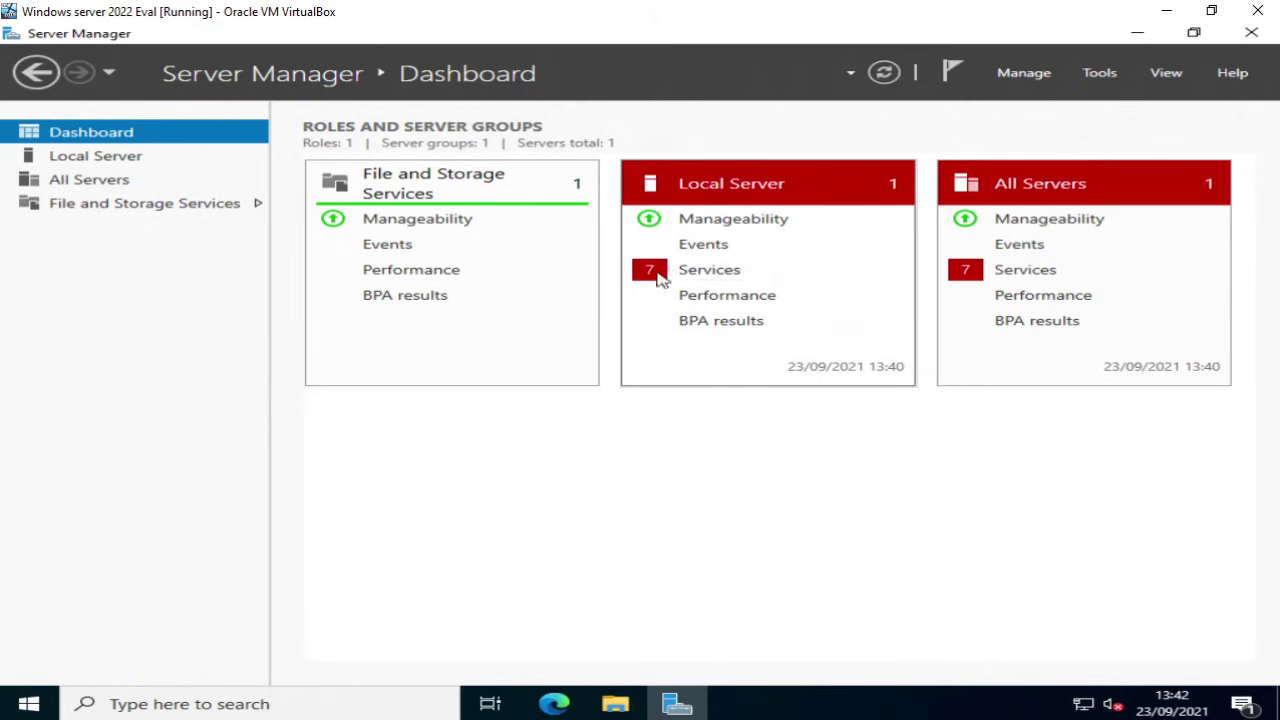
{"action": "left_click", "coordinate": [883, 73]}
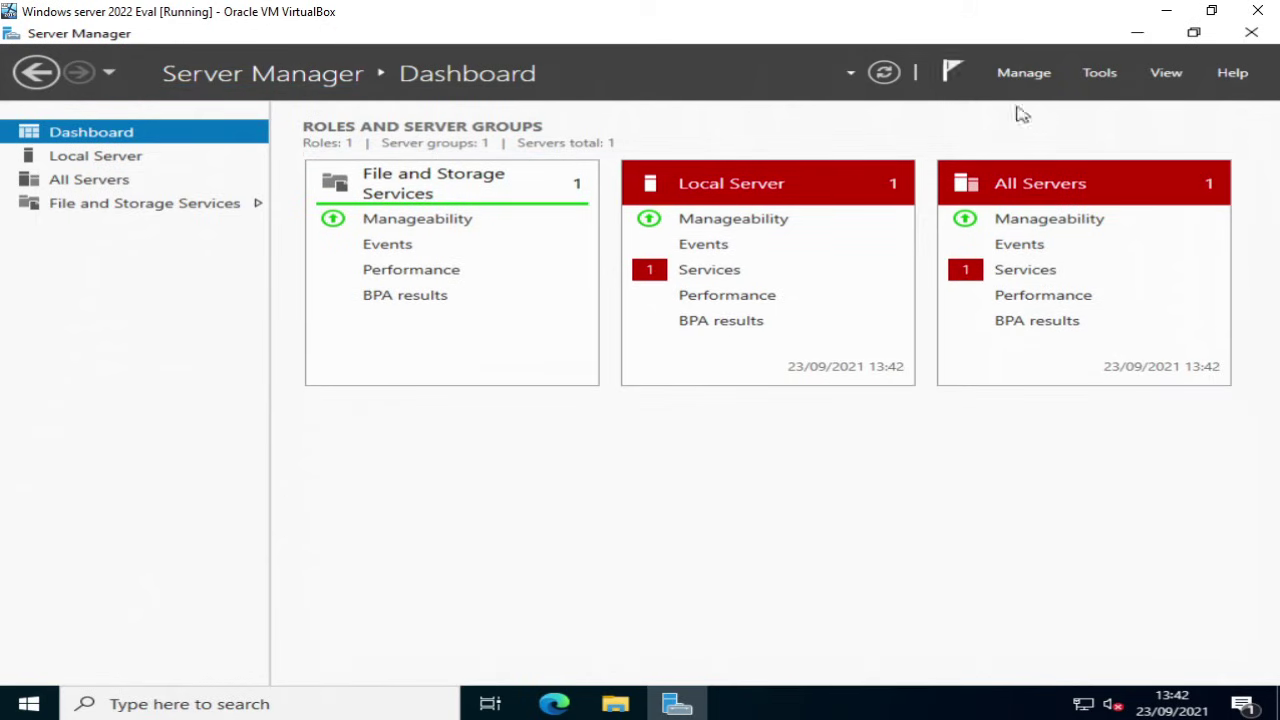
{"action": "left_click", "coordinate": [709, 279]}
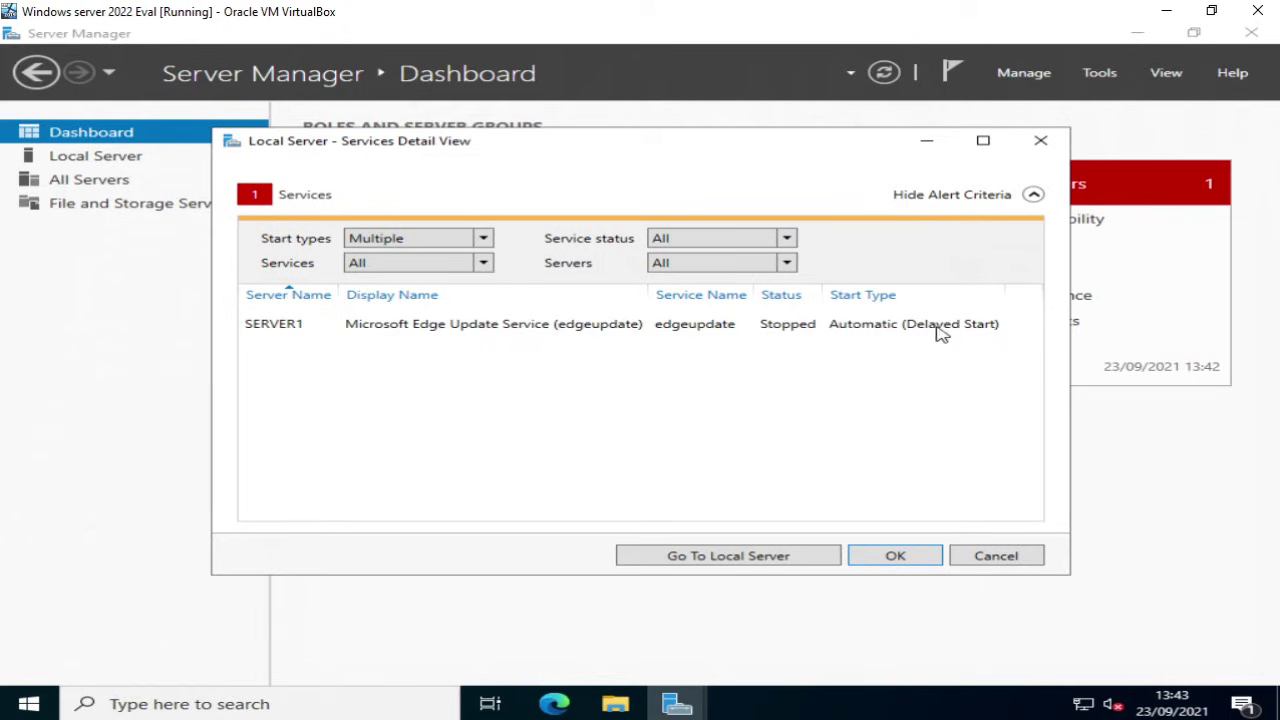
{"action": "left_click", "coordinate": [554, 330]}
{"action": "right_click", "coordinate": [554, 330]}
{"action": "left_click", "coordinate": [594, 338]}
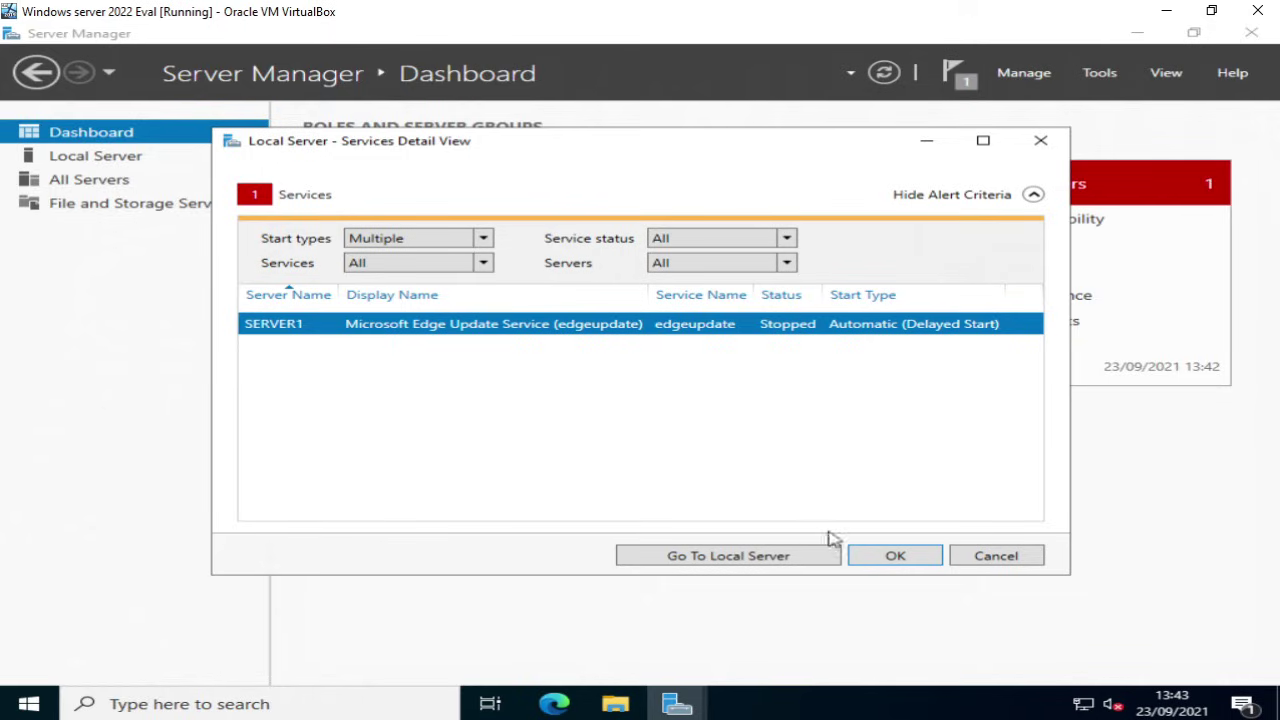
{"action": "left_click", "coordinate": [882, 555]}
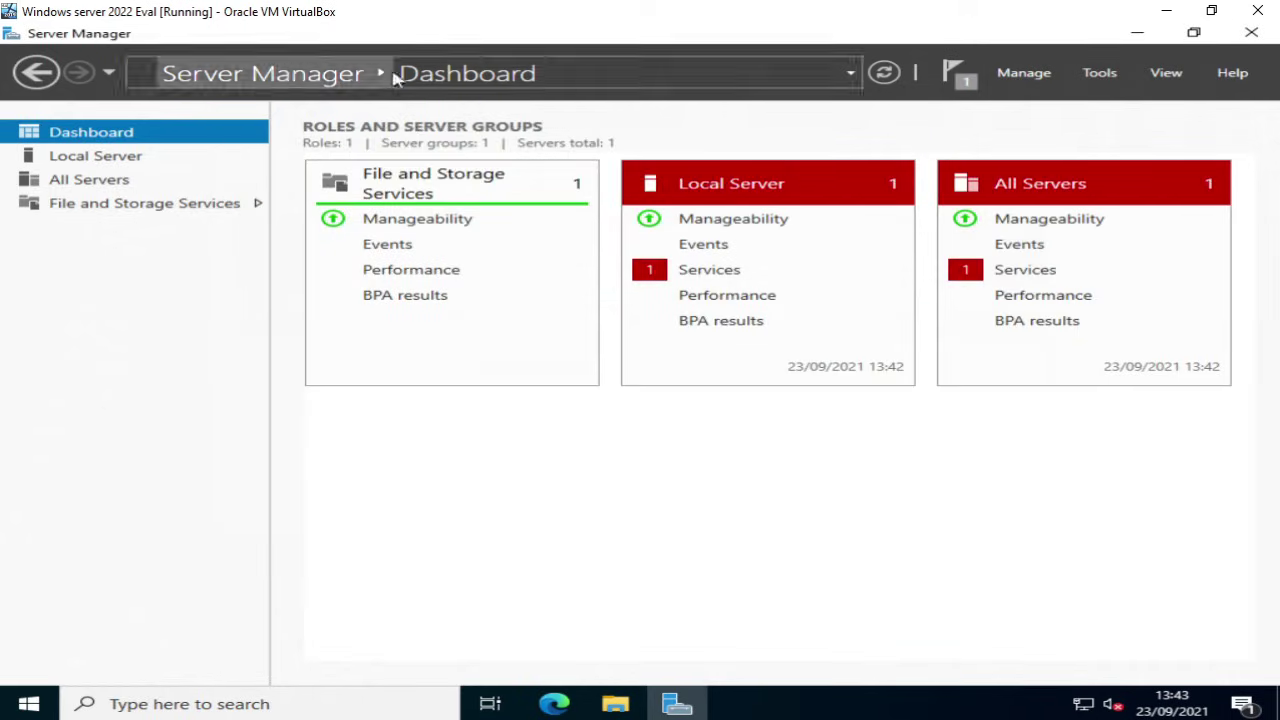
{"action": "left_click", "coordinate": [883, 74]}
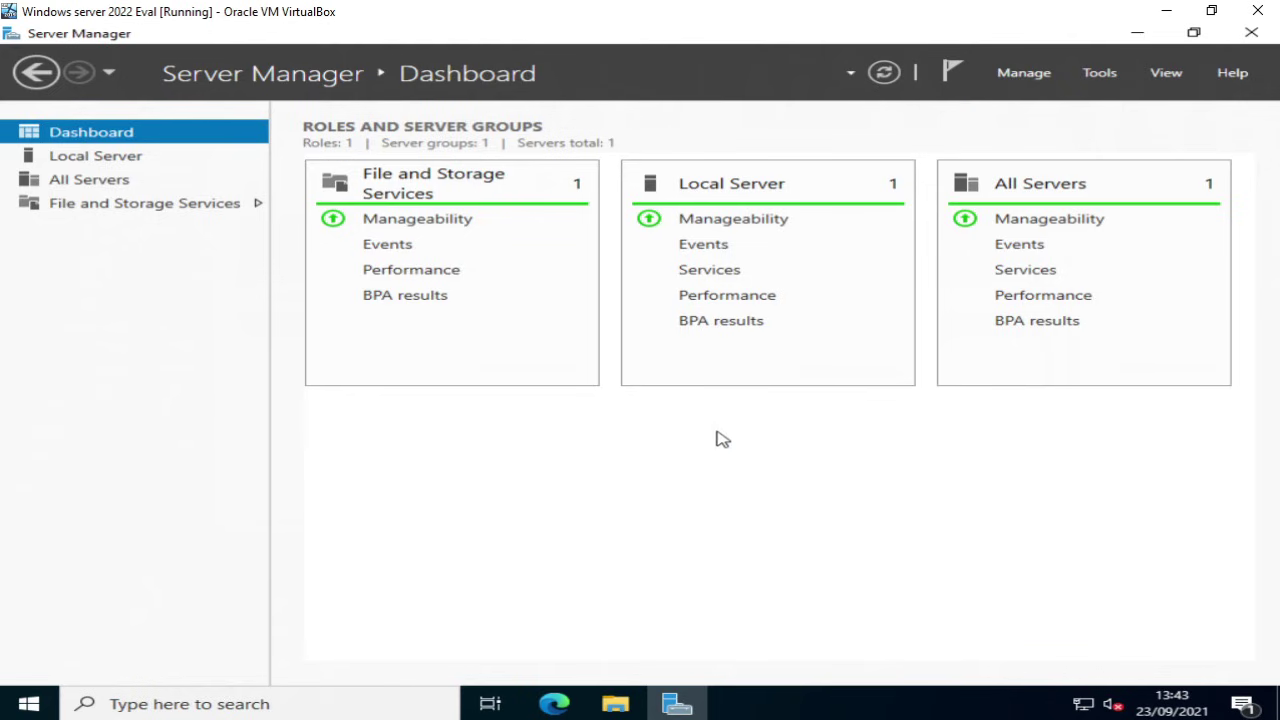
Step: Return to Local Server and open the date and time settings from the taskbar clock
{"action": "left_click", "coordinate": [78, 159]}
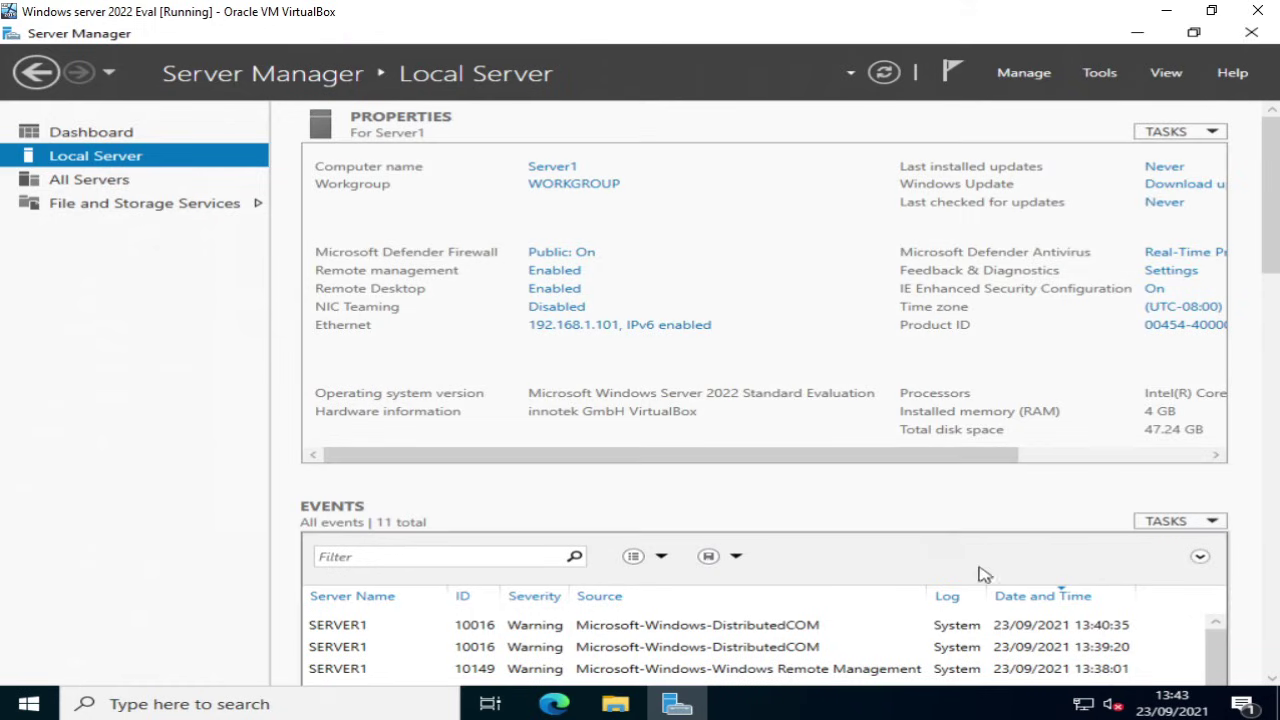
{"action": "right_click", "coordinate": [1167, 700]}
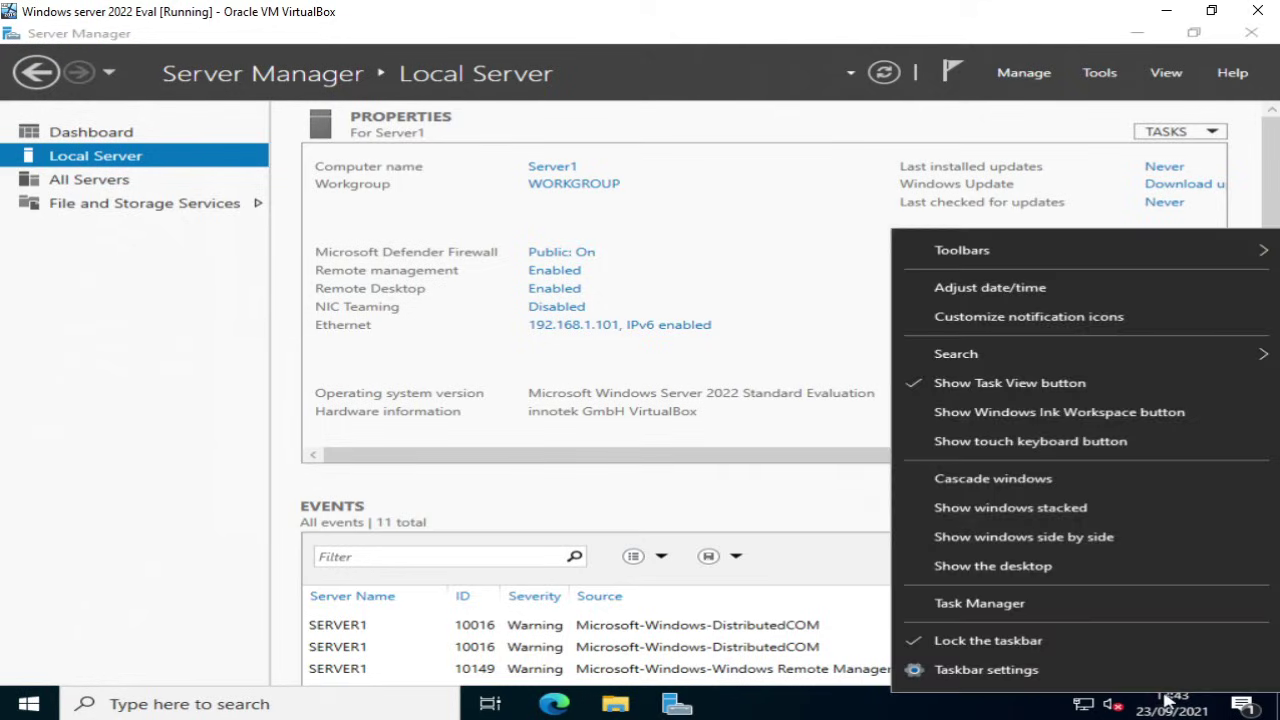
{"action": "left_click", "coordinate": [1020, 295]}
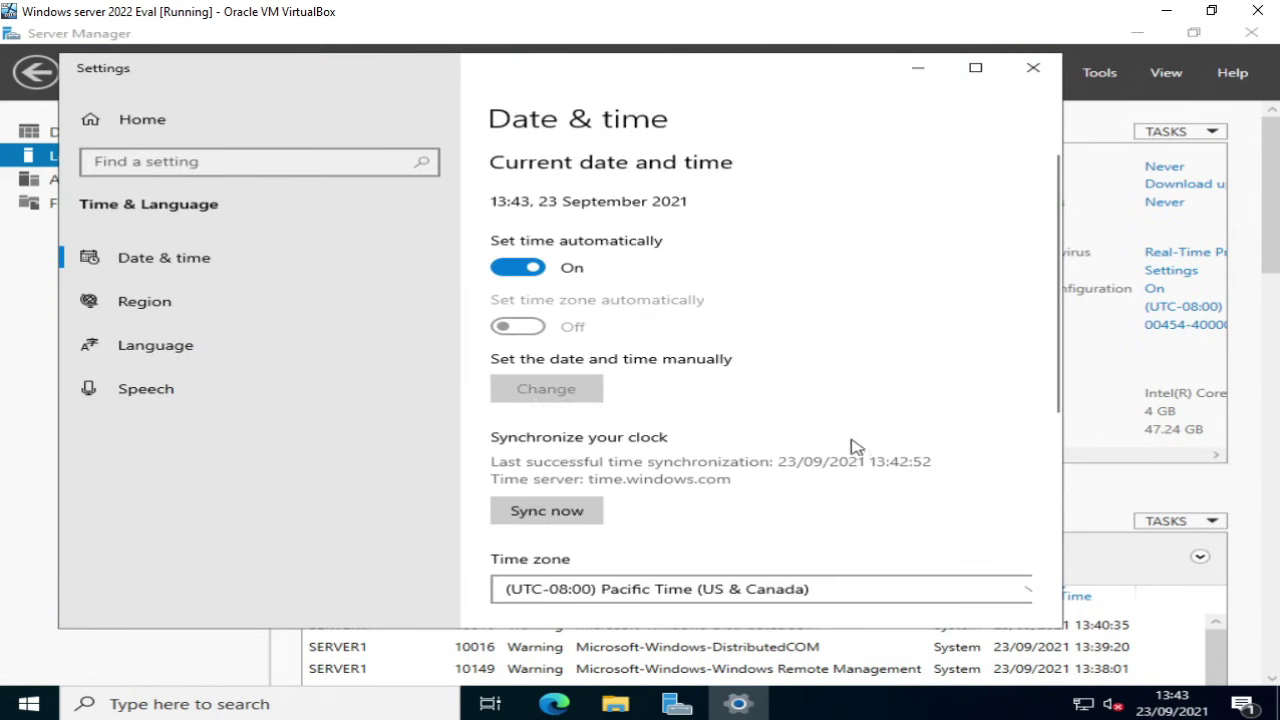
Step: Set the time zone to (UTC+00:00) Dublin, Edinburgh, Lisbon, London, sync the clock, and close Settings
{"action": "scroll", "coordinate": [857, 466], "scroll_direction": "down", "scroll_amount": 3}
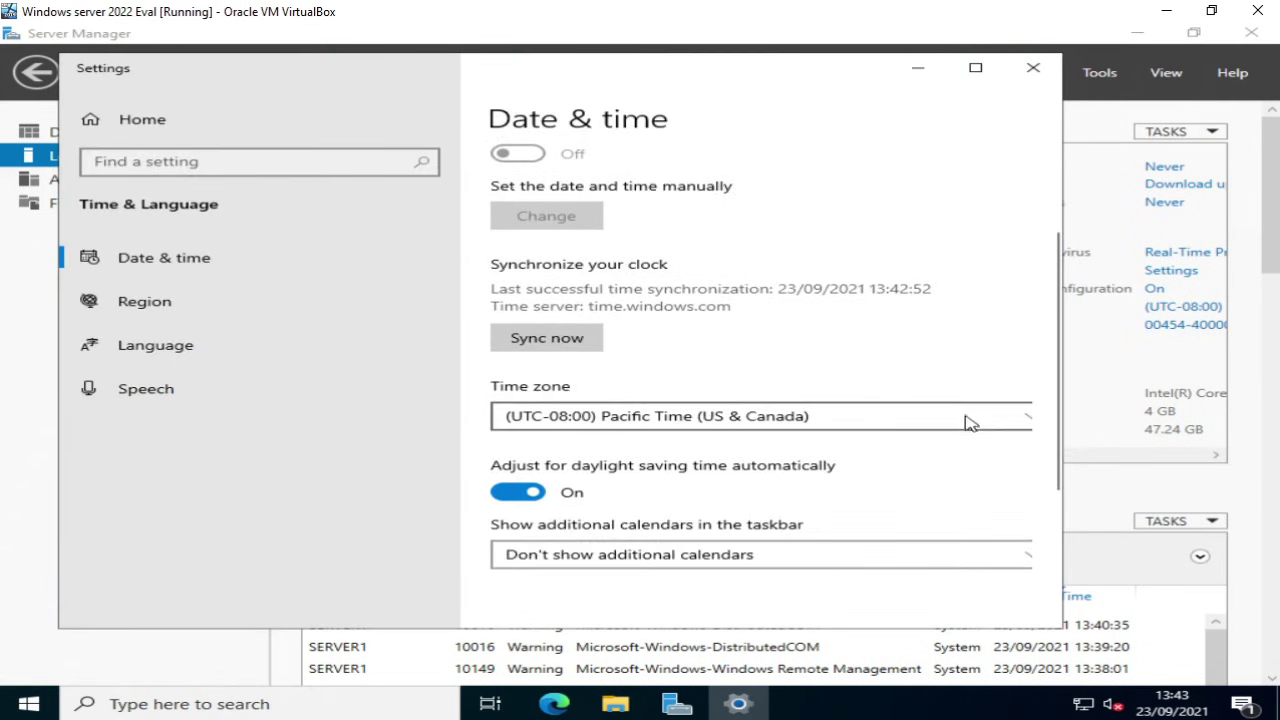
{"action": "left_click", "coordinate": [966, 423]}
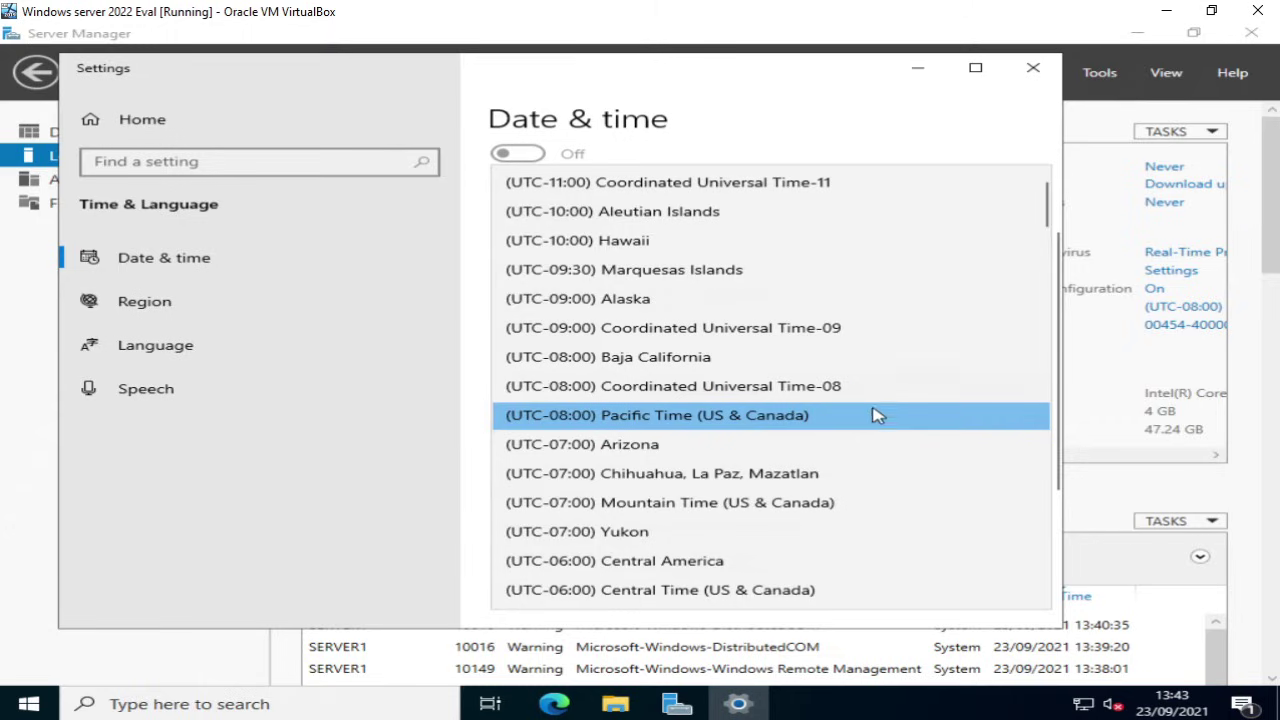
{"action": "scroll", "coordinate": [851, 400], "scroll_direction": "up", "scroll_amount": 1}
{"action": "scroll", "coordinate": [838, 405], "scroll_direction": "down", "scroll_amount": 3}
{"action": "scroll", "coordinate": [840, 408], "scroll_direction": "down", "scroll_amount": 4}
{"action": "scroll", "coordinate": [822, 402], "scroll_direction": "down", "scroll_amount": 3}
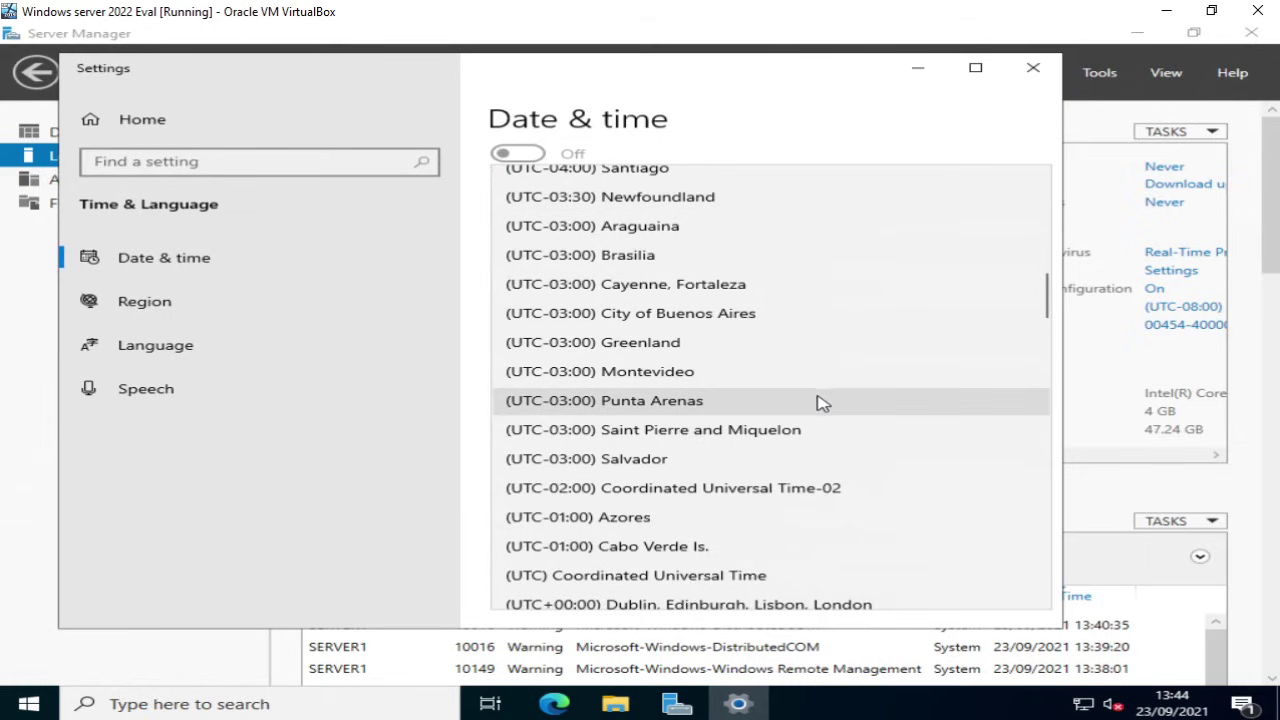
{"action": "scroll", "coordinate": [820, 401], "scroll_direction": "down", "scroll_amount": 3}
{"action": "scroll", "coordinate": [790, 405], "scroll_direction": "up", "scroll_amount": 1}
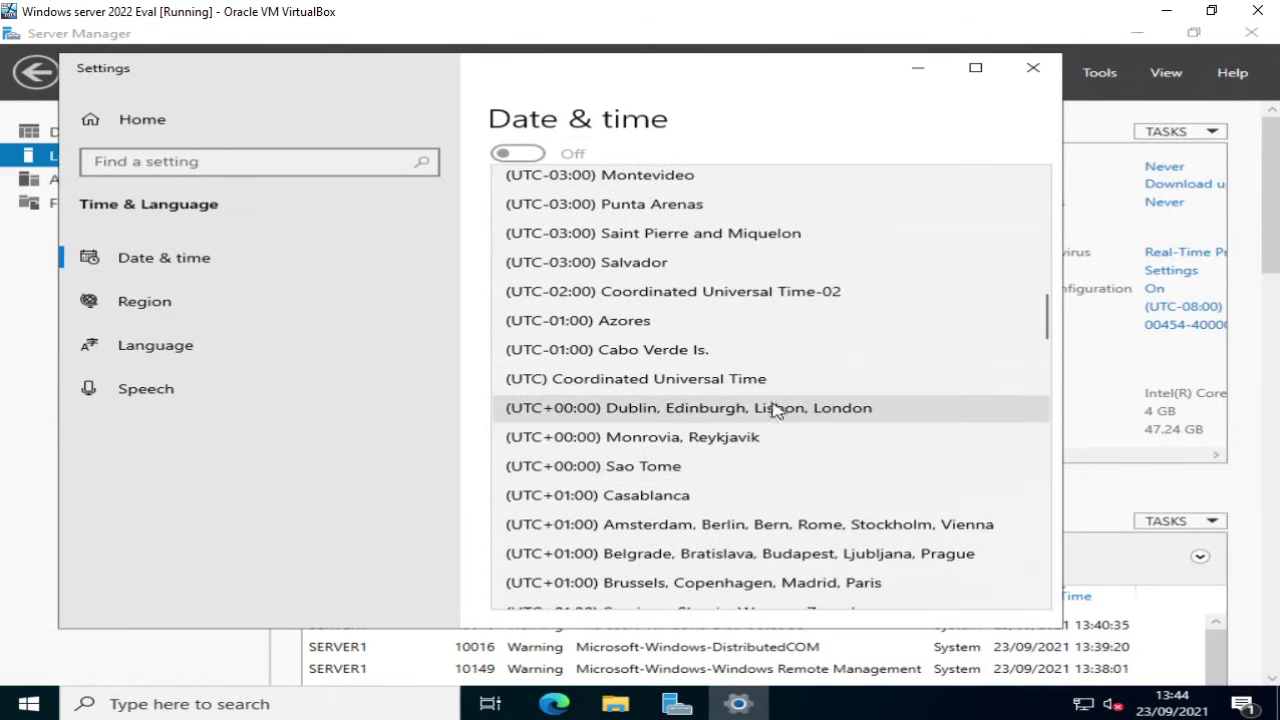
{"action": "left_click", "coordinate": [706, 412]}
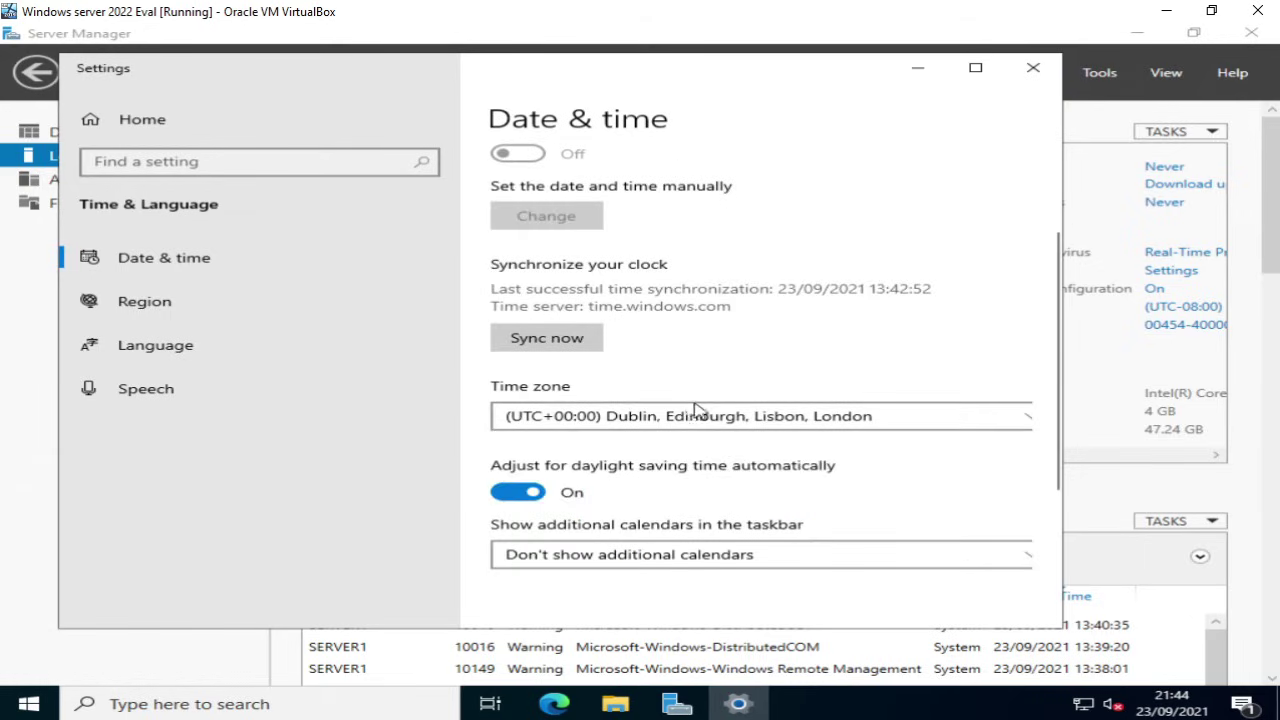
{"action": "left_click", "coordinate": [558, 343]}
{"action": "left_click", "coordinate": [1031, 69]}
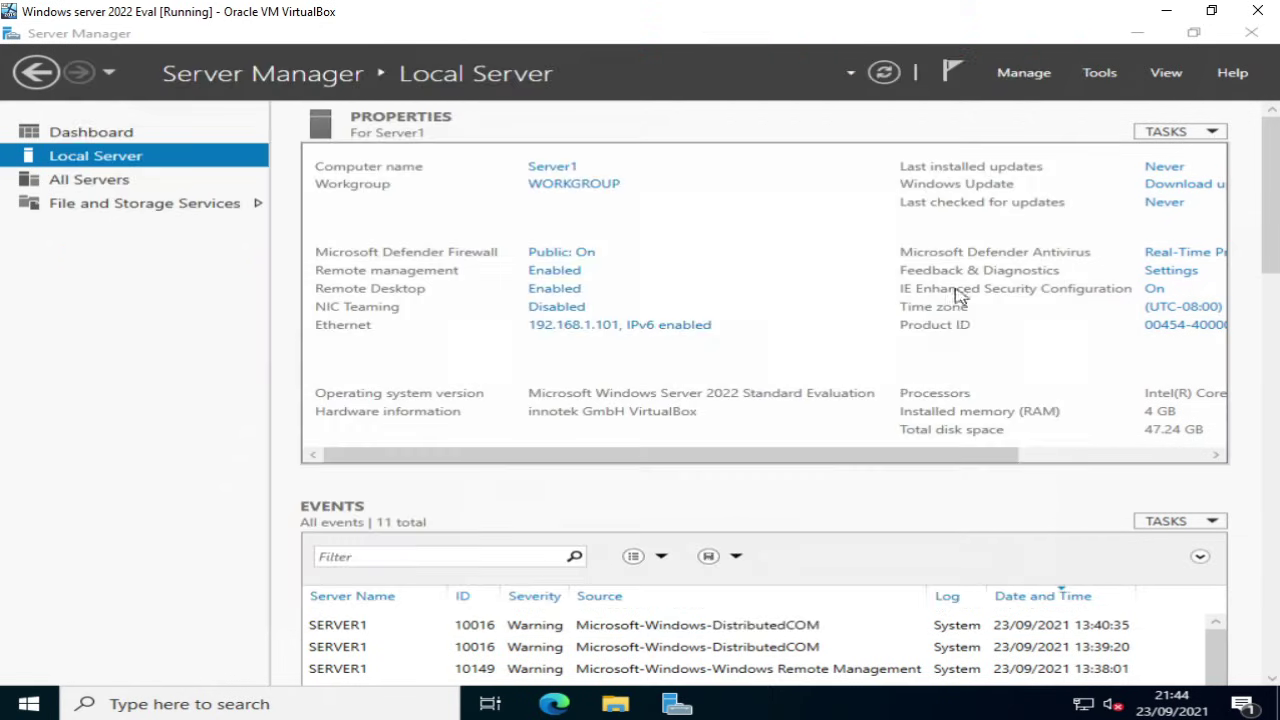
Step: Open Windows Update from the Local Server properties and run Check for updates
{"action": "left_click_drag", "start_coordinate": [920, 460], "coordinate": [1018, 462]}
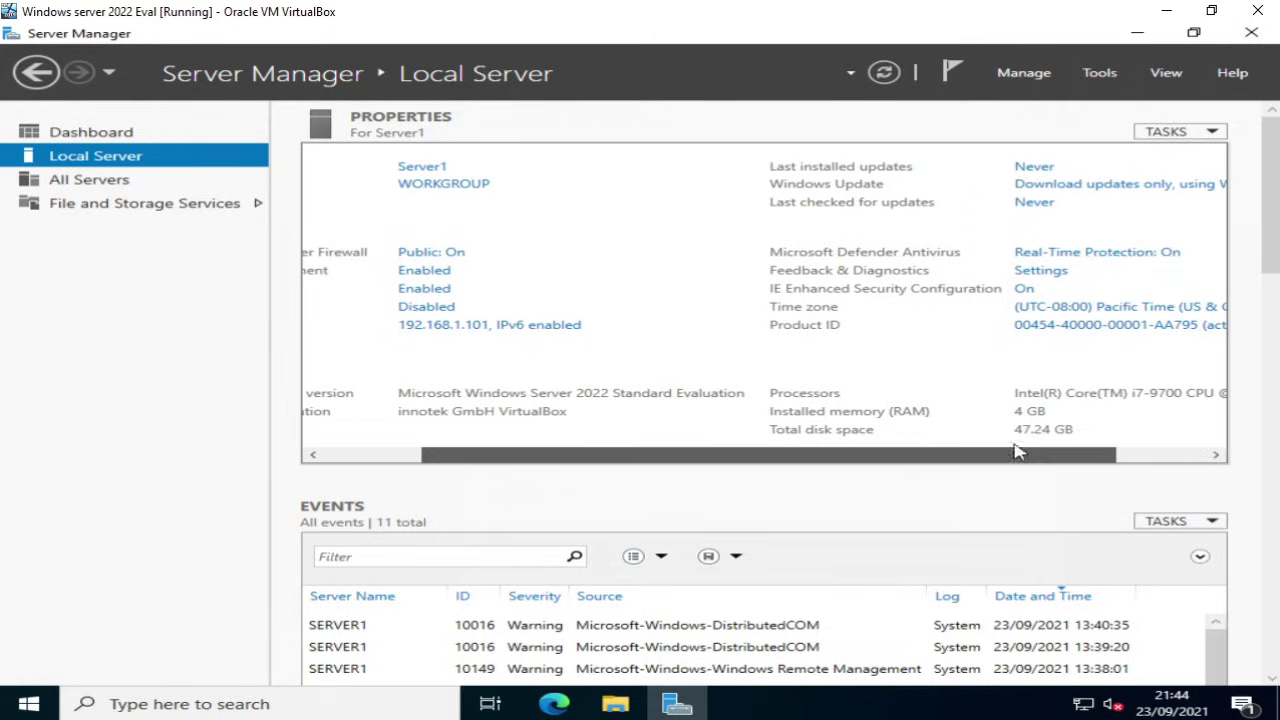
{"action": "left_click", "coordinate": [1035, 192]}
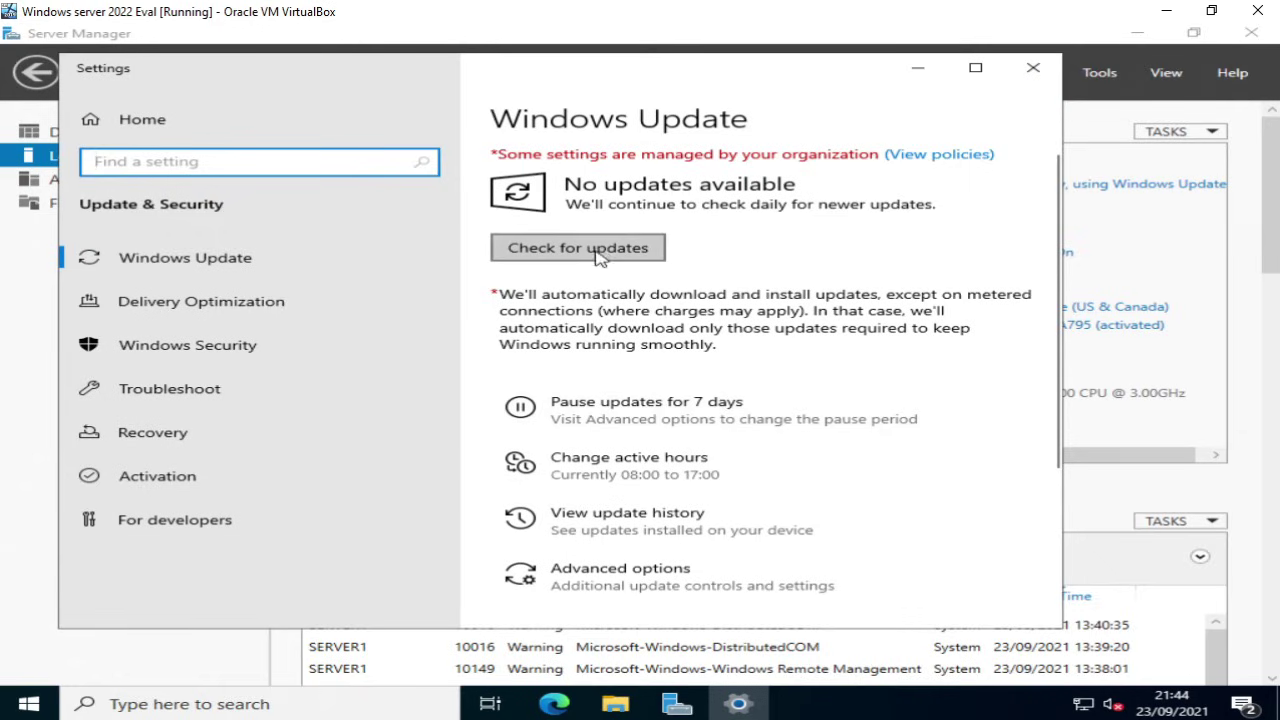
{"action": "left_click", "coordinate": [597, 252]}
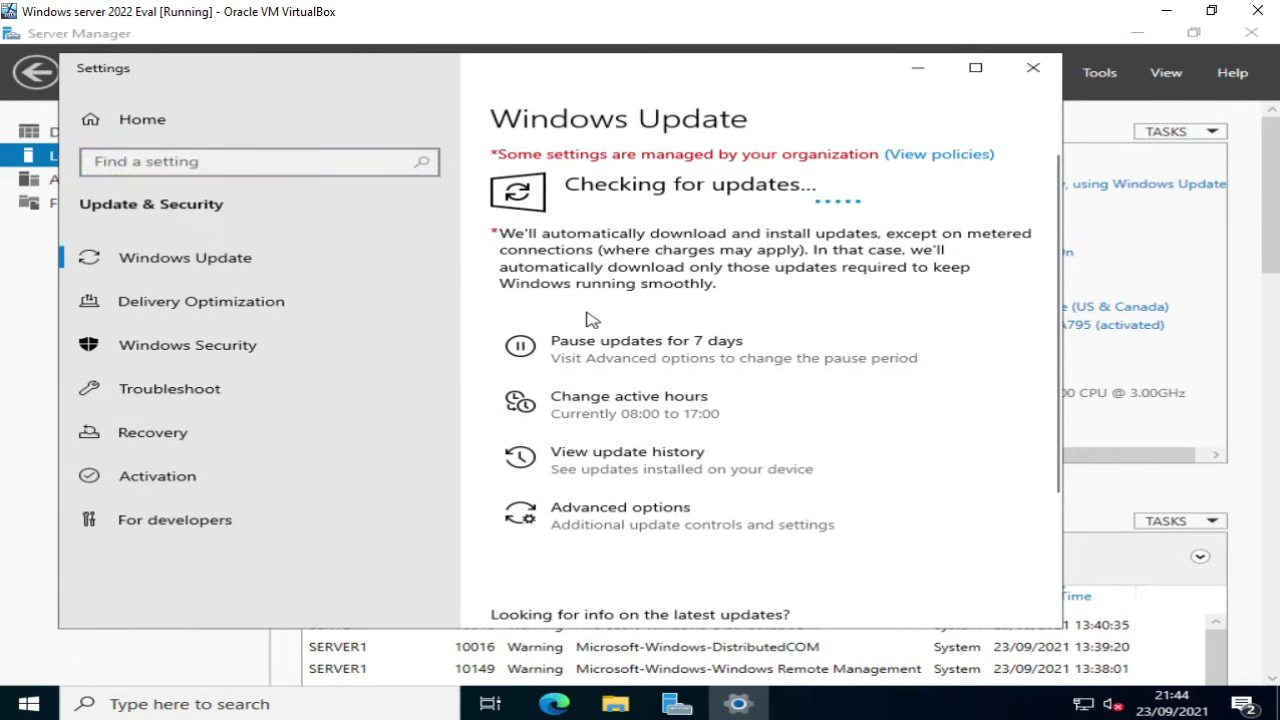